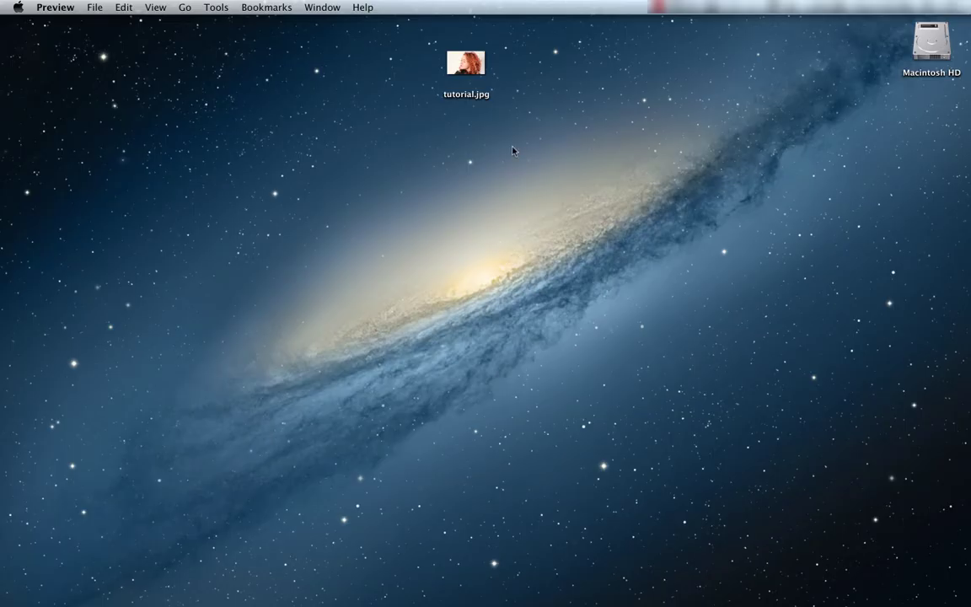
# Open the desktop file tutorial.jpg with Adobe Photoshop CS6 using Open With
pyautogui.click(477, 71)
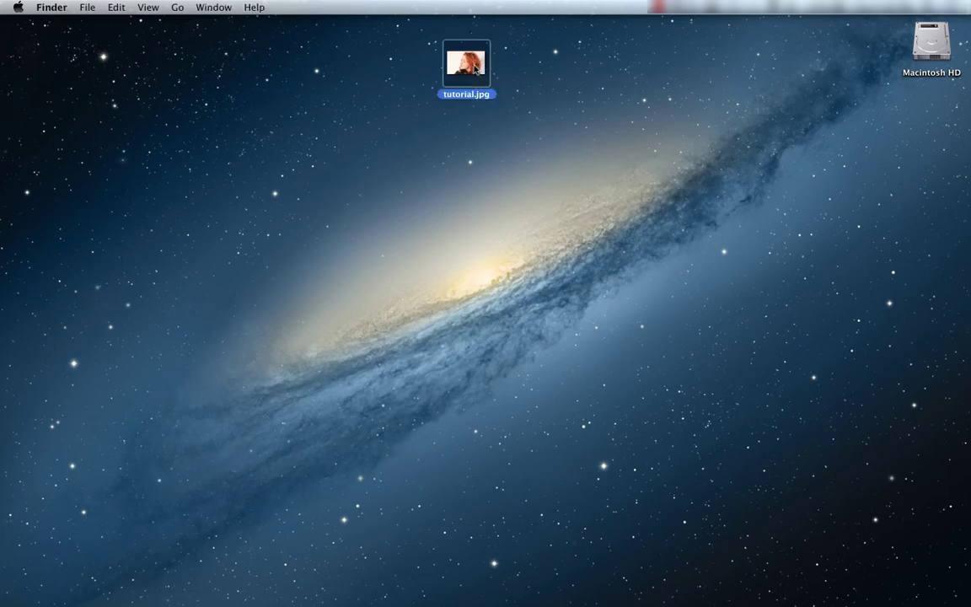
pyautogui.rightClick(477, 70)
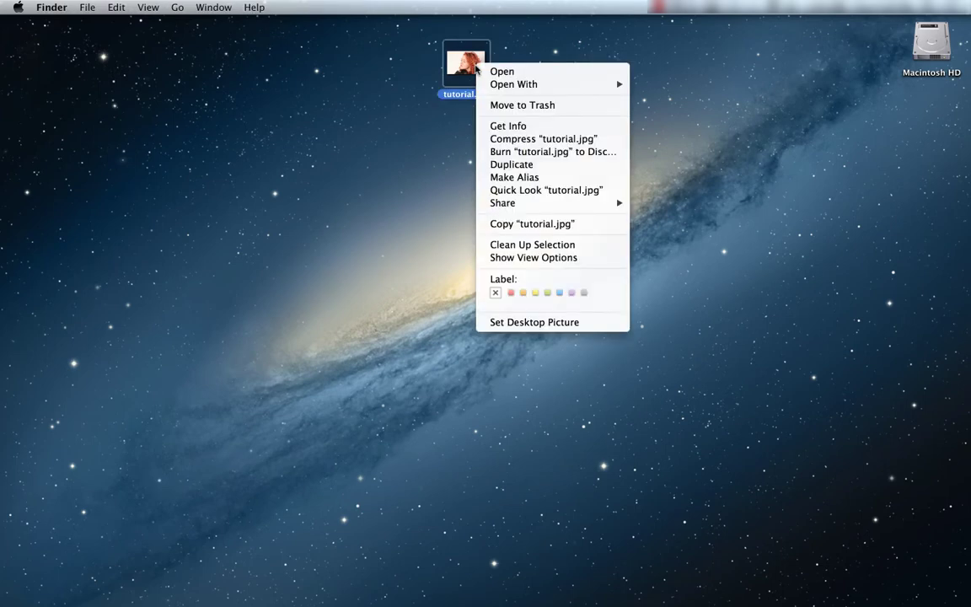
pyautogui.moveTo(514, 84)
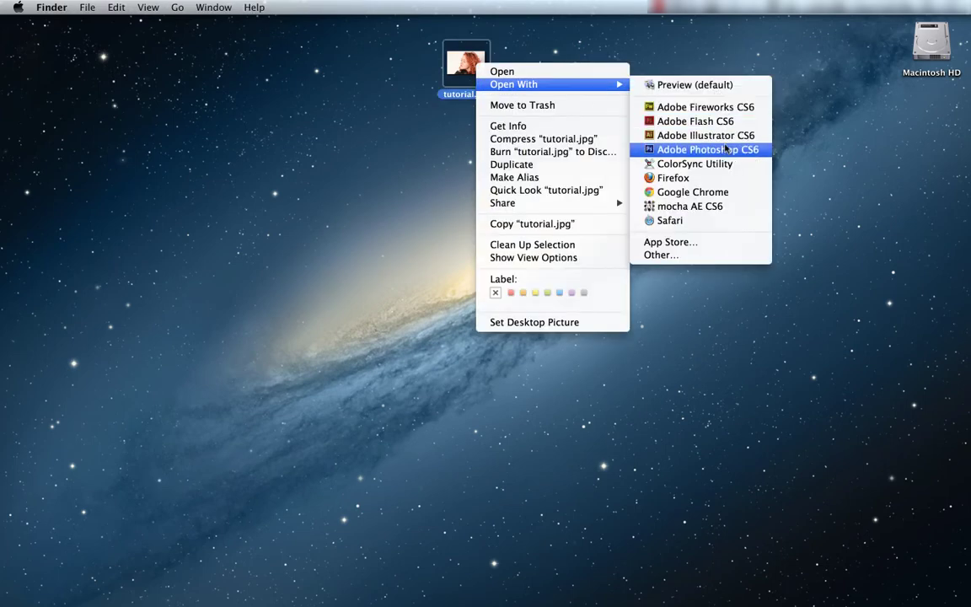
pyautogui.click(726, 149)
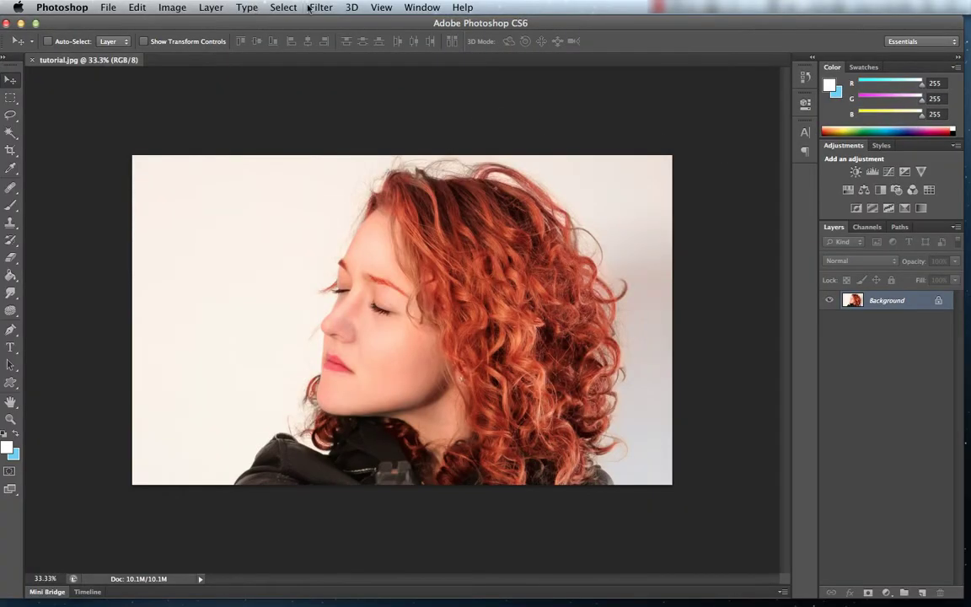
# Apply a Gaussian Blur with a 10-pixel radius to the whole photo
pyautogui.click(317, 8)
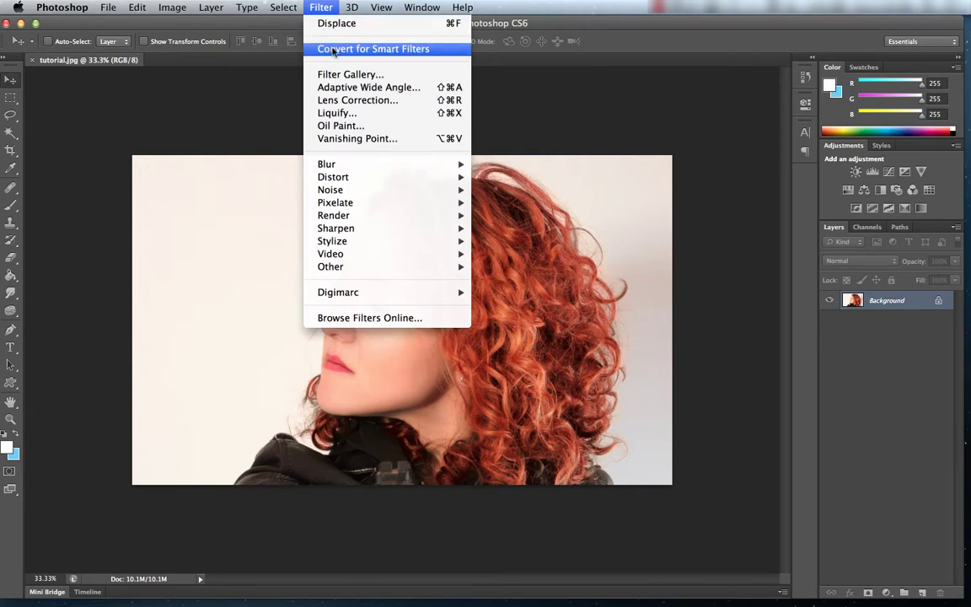
pyautogui.moveTo(388, 164)
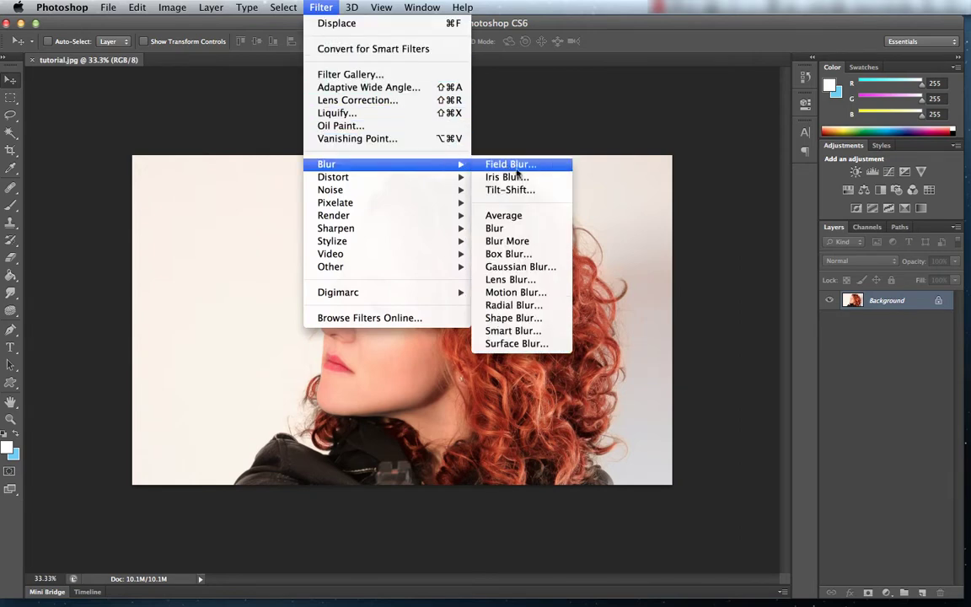
pyautogui.click(540, 267)
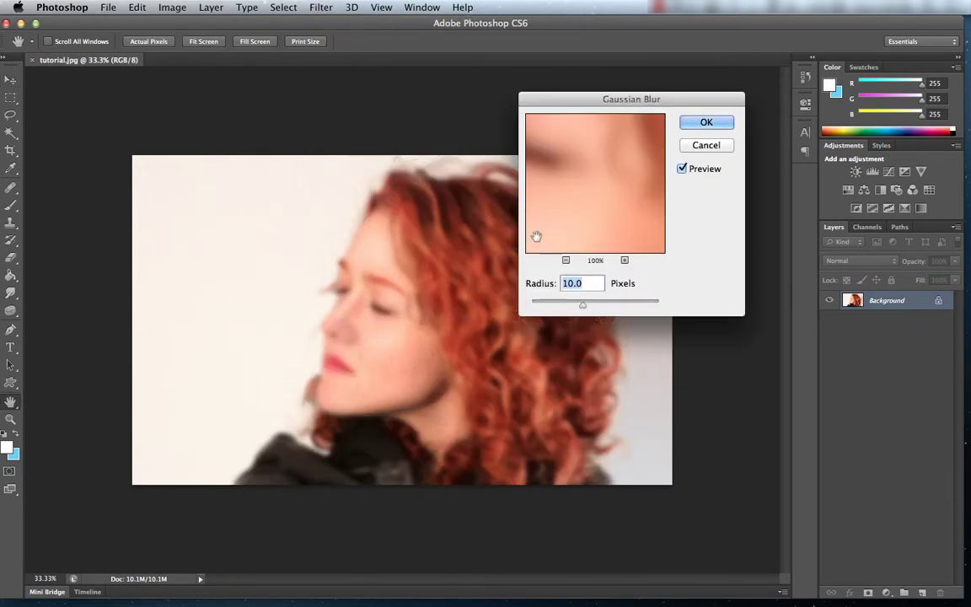
pyautogui.moveTo(577, 305); pyautogui.dragTo(582, 305)
pyautogui.click(586, 282)
pyautogui.press('BackSpace')
pyautogui.press('Return')
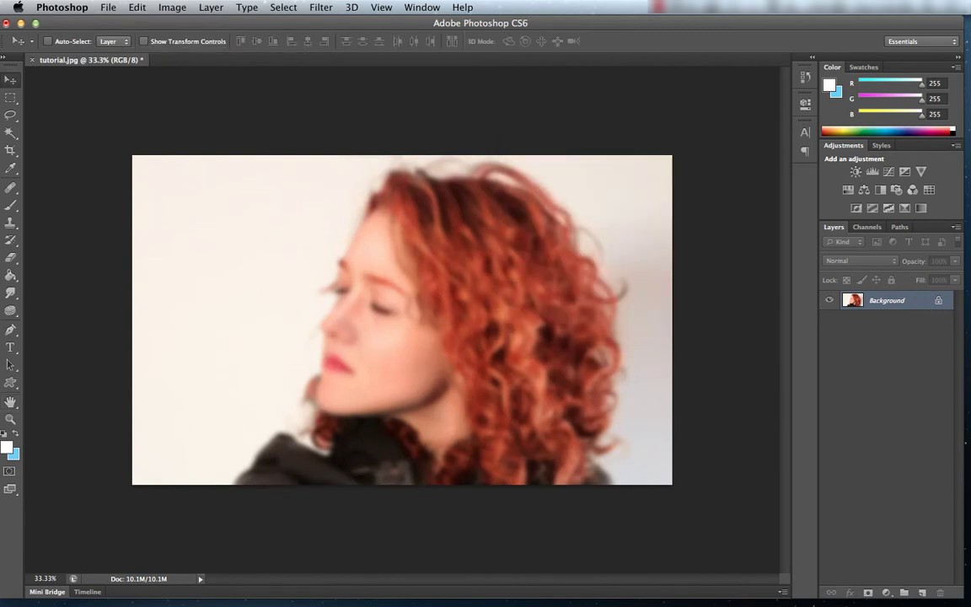
pyautogui.click(108, 6)
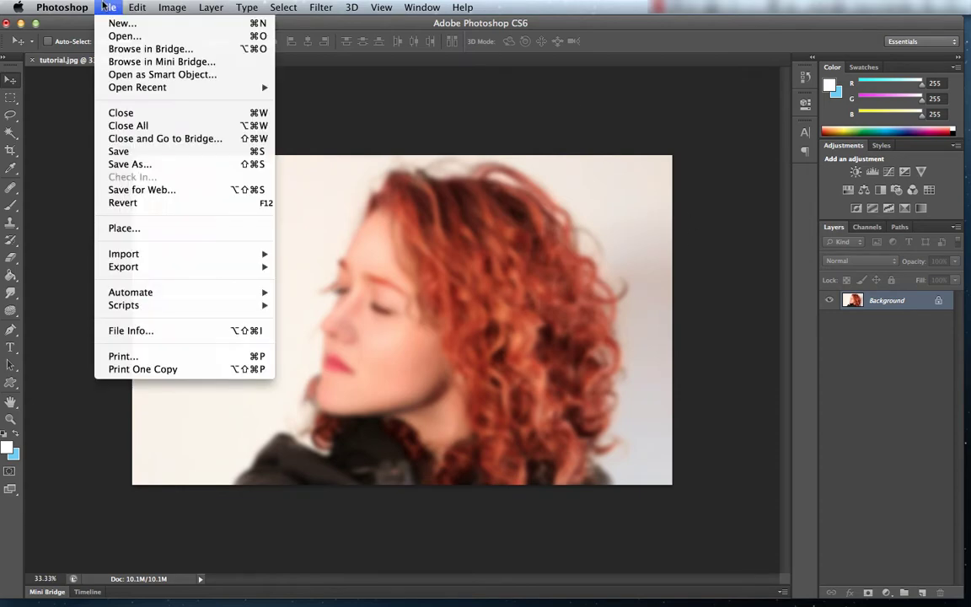
# Save the blurred image in Photoshop format as tutorial.psd on the Desktop
pyautogui.click(165, 165)
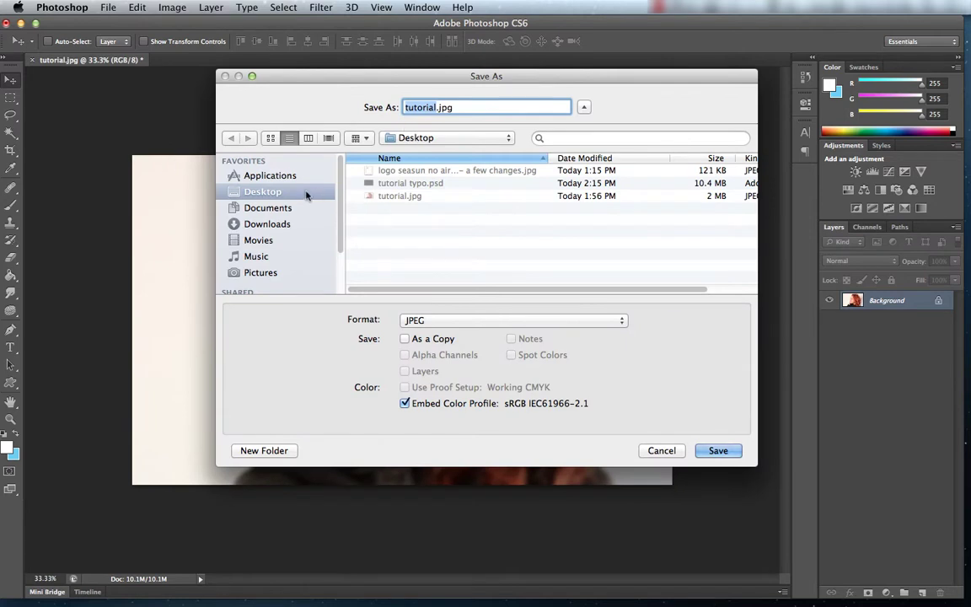
pyautogui.press('Right')
pyautogui.click(442, 318)
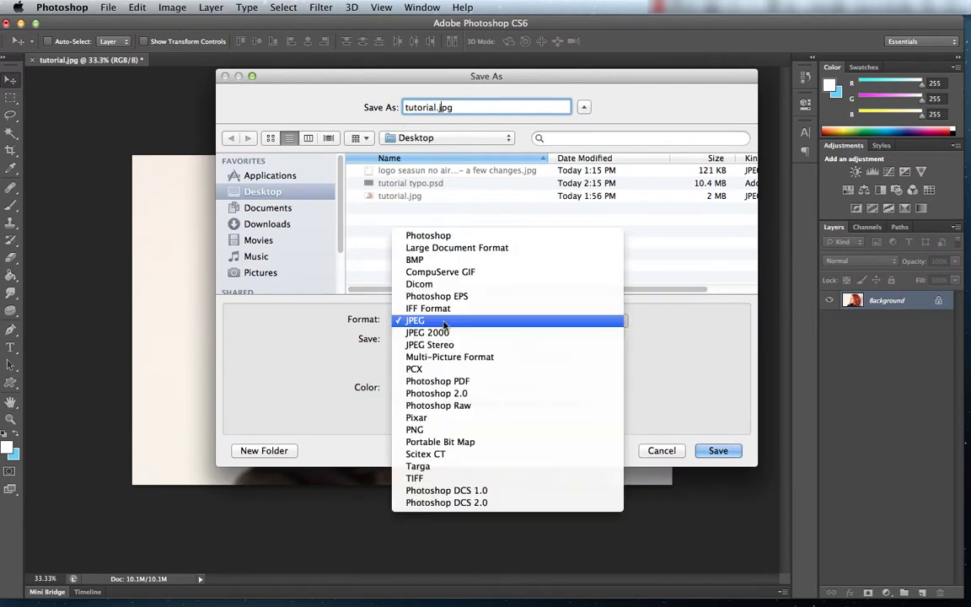
pyautogui.click(457, 238)
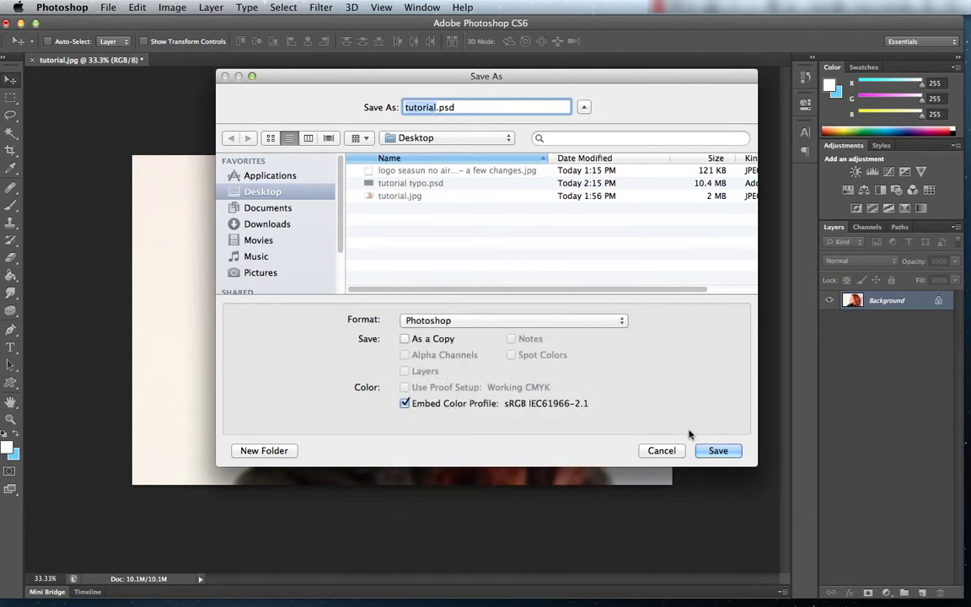
pyautogui.click(711, 450)
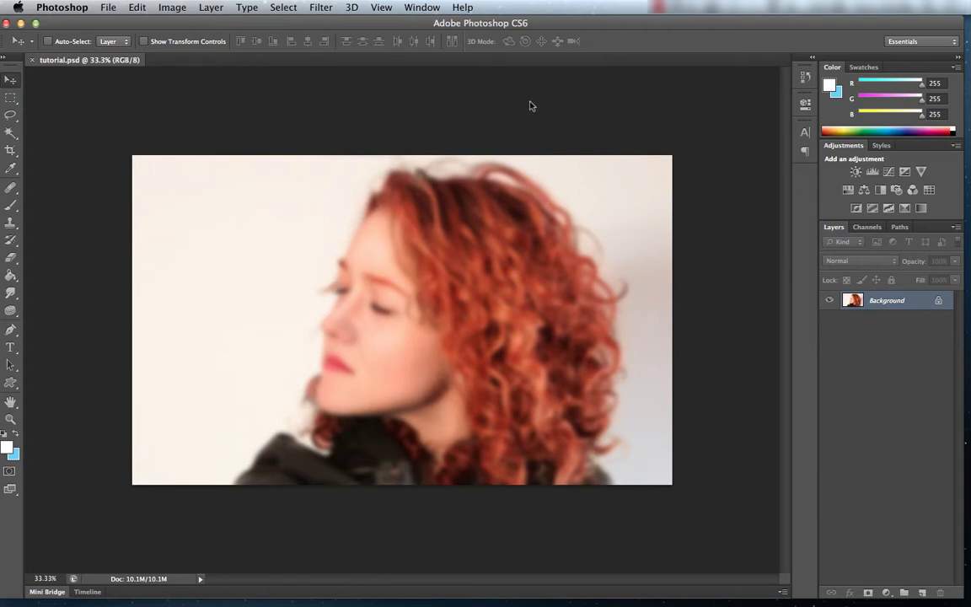
# Close tutorial.psd, minimize Photoshop, and place tutorial.psd beside tutorial.jpg on the desktop
pyautogui.click(31, 61)
pyautogui.click(21, 23)
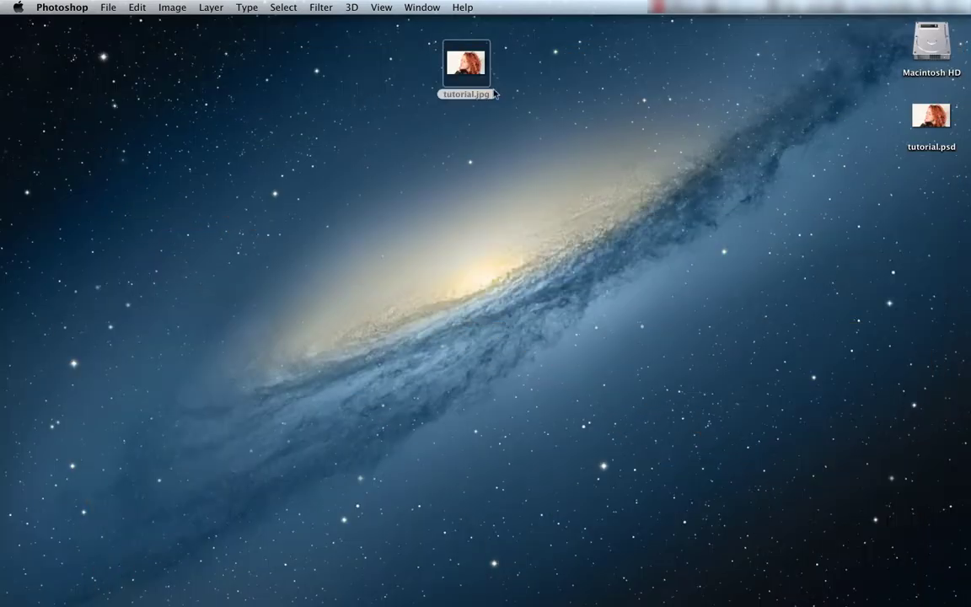
pyautogui.moveTo(932, 118); pyautogui.dragTo(563, 73)
# Reopen the original tutorial.jpg in Adobe Photoshop CS6
pyautogui.click(474, 64)
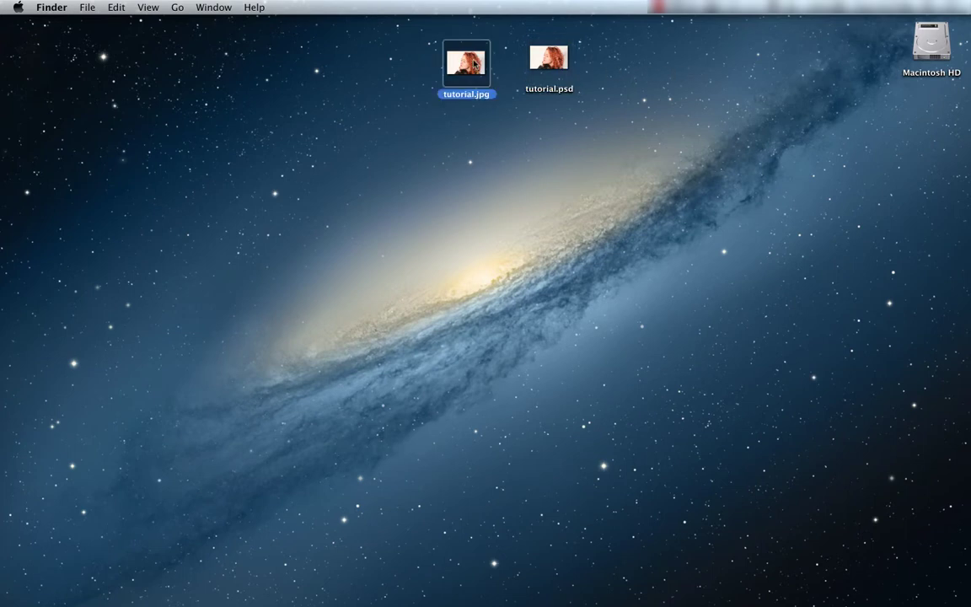
pyautogui.rightClick(455, 64)
pyautogui.moveTo(494, 78)
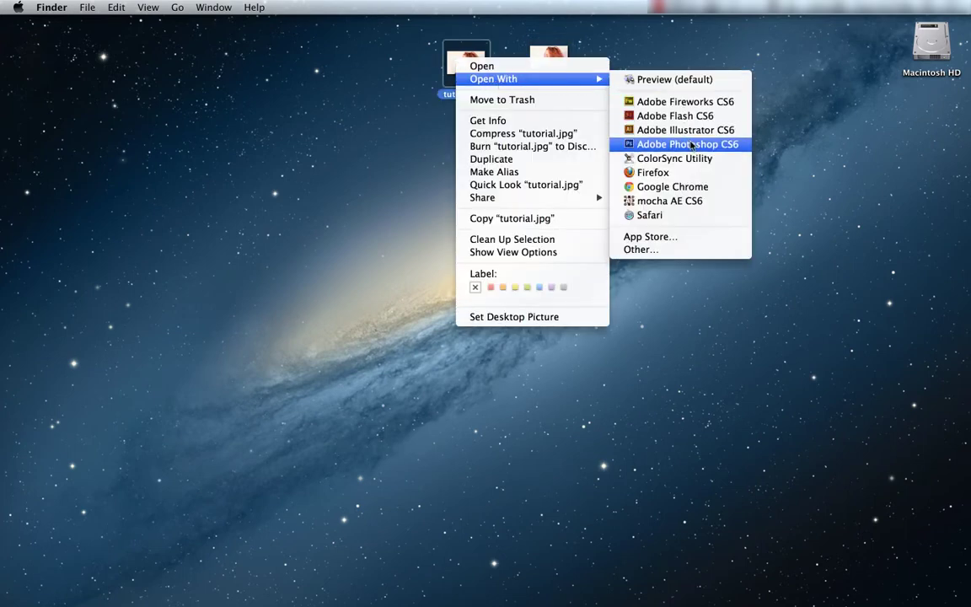
pyautogui.click(690, 144)
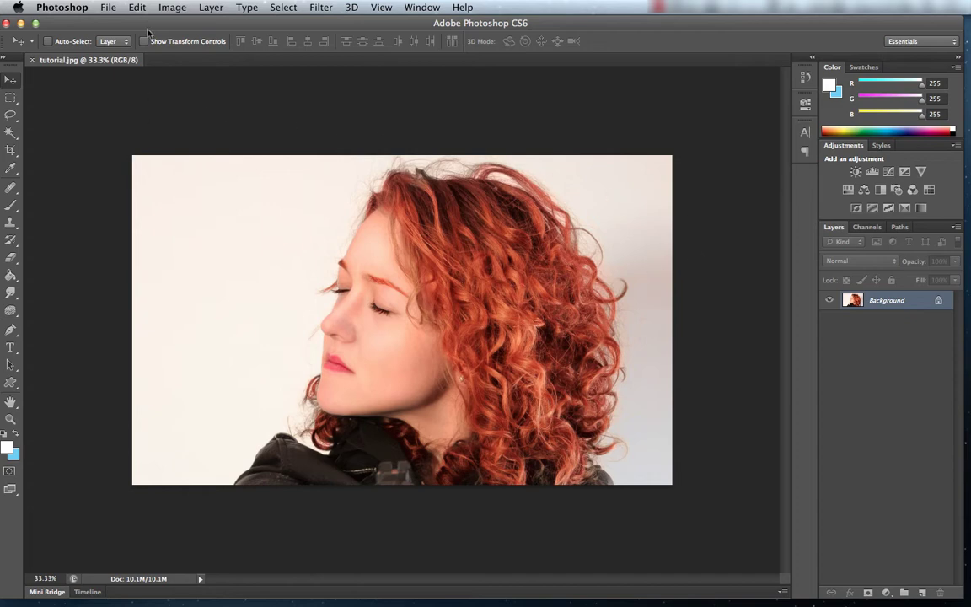
# Add a black (000000) Solid Color fill layer named Color Fill 1
pyautogui.click(208, 7)
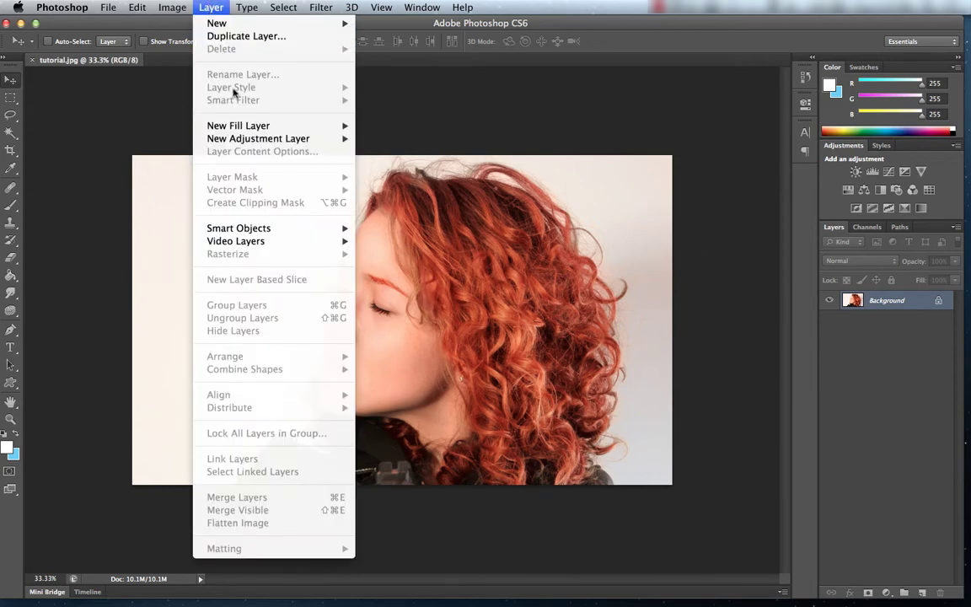
pyautogui.moveTo(239, 126)
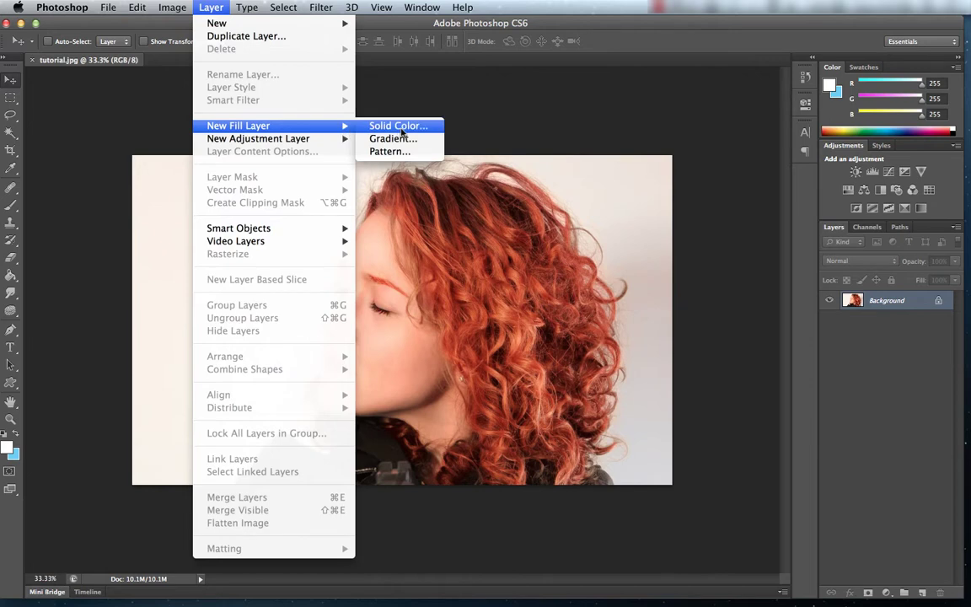
pyautogui.click(399, 126)
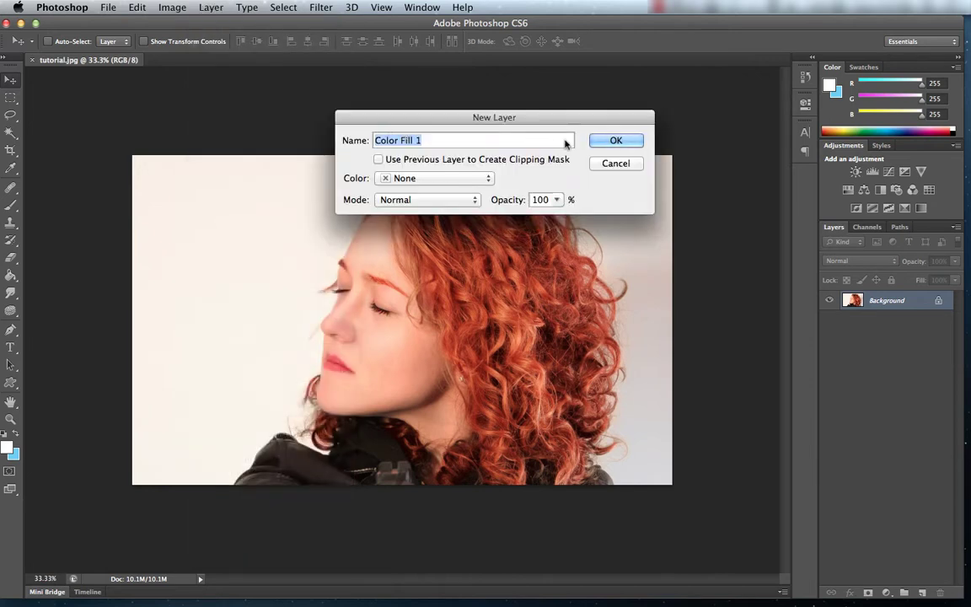
pyautogui.click(639, 141)
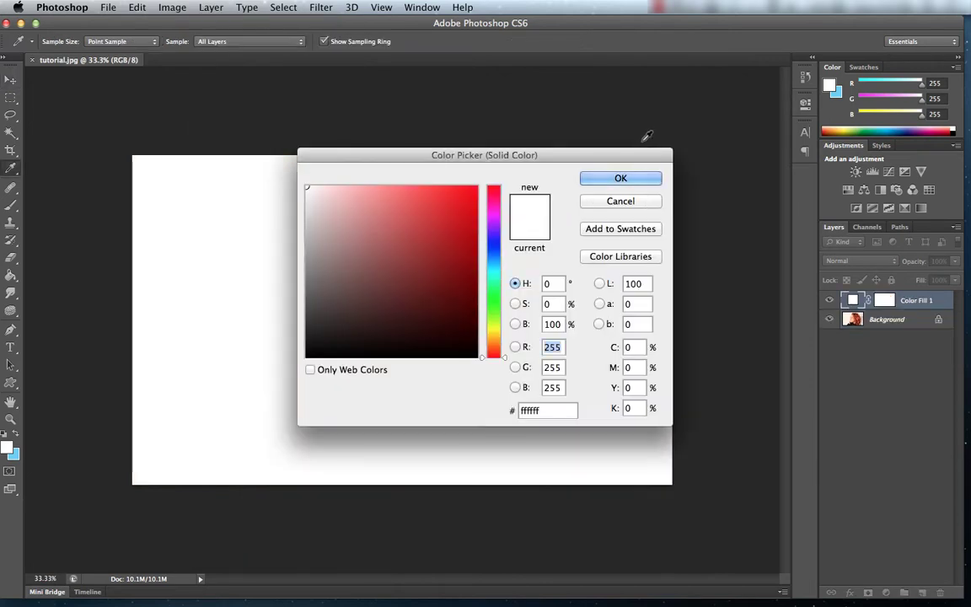
pyautogui.click(308, 355)
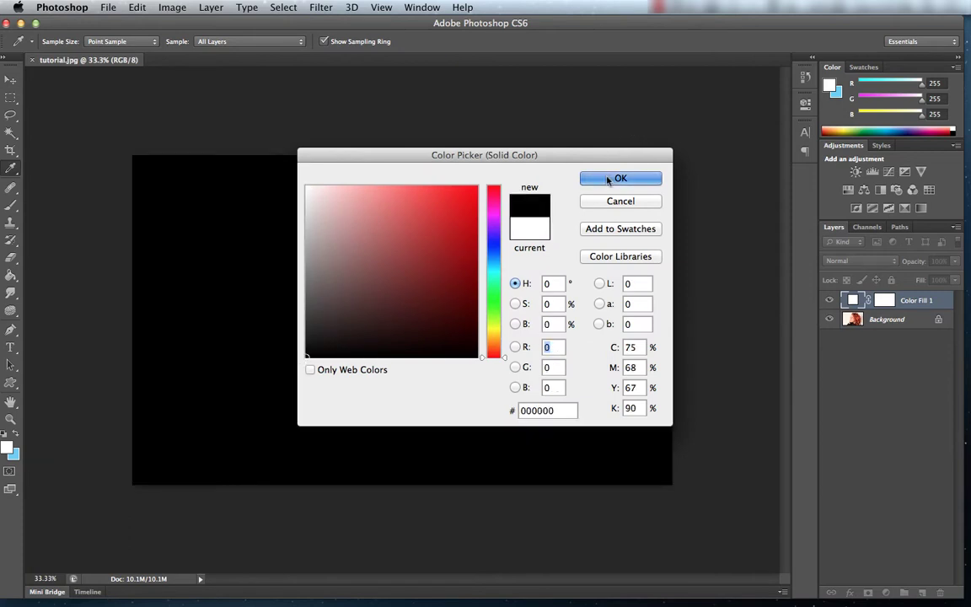
pyautogui.click(609, 180)
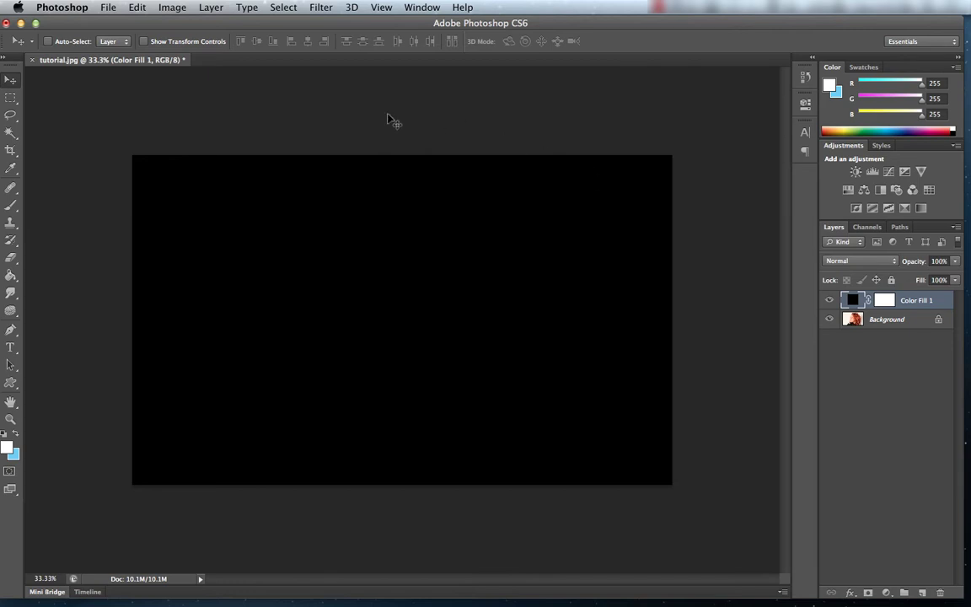
pyautogui.click(10, 349)
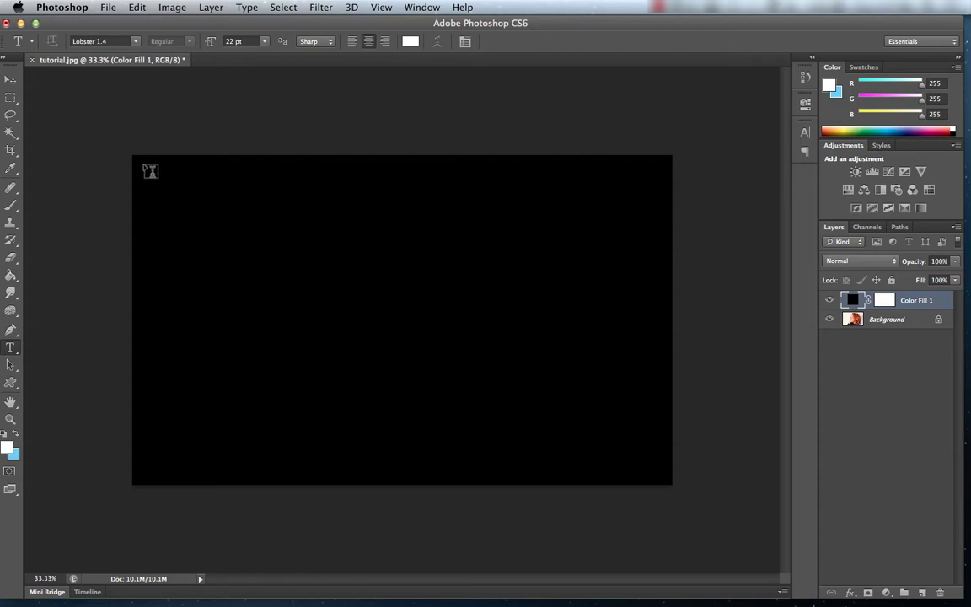
# Drag a text box across the upper canvas and reset character formatting to defaults
pyautogui.moveTo(133, 160); pyautogui.dragTo(675, 371)
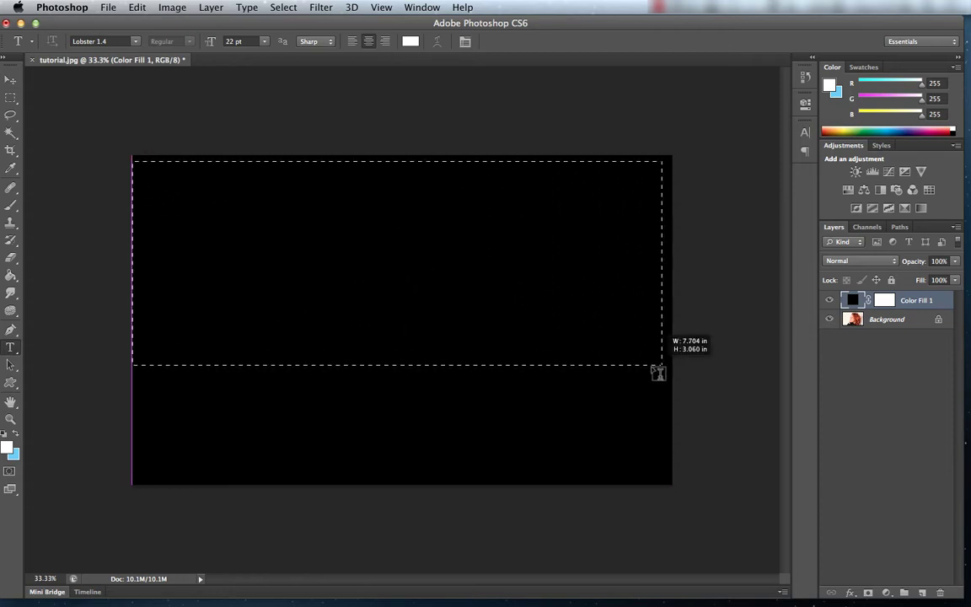
pyautogui.moveTo(675, 370); pyautogui.dragTo(665, 362)
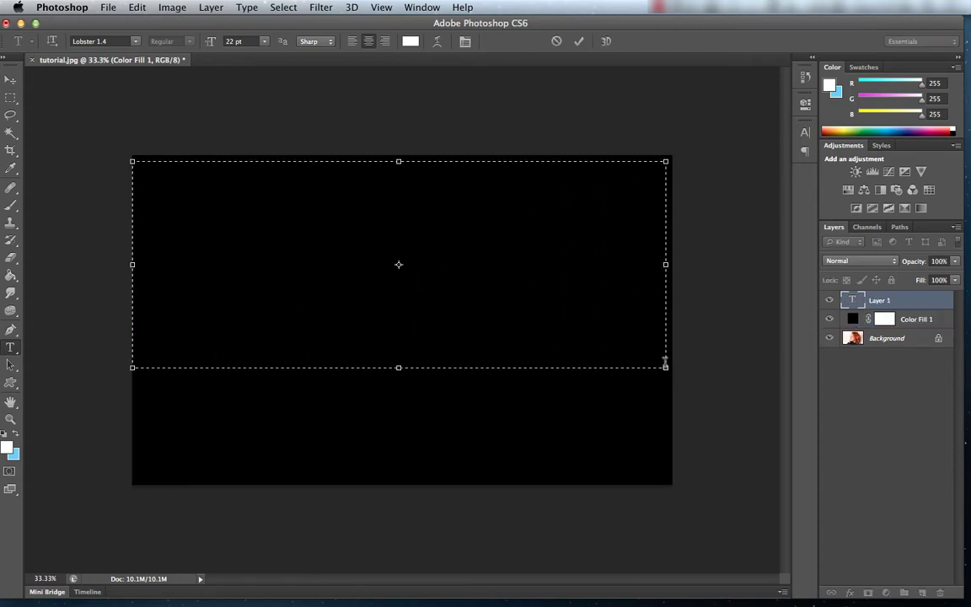
pyautogui.click(805, 132)
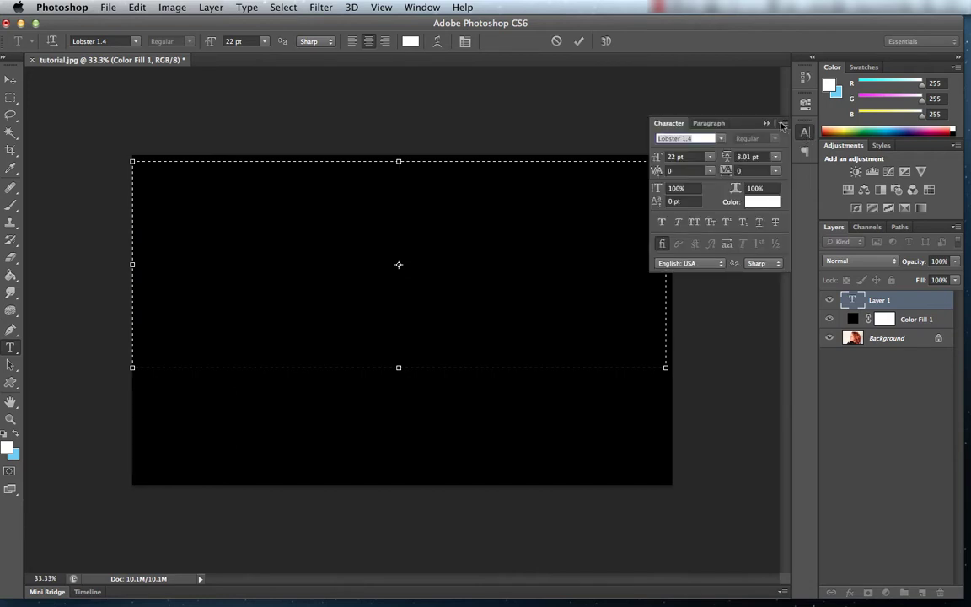
pyautogui.click(783, 125)
pyautogui.press('Escape')
pyautogui.click(783, 124)
pyautogui.click(715, 371)
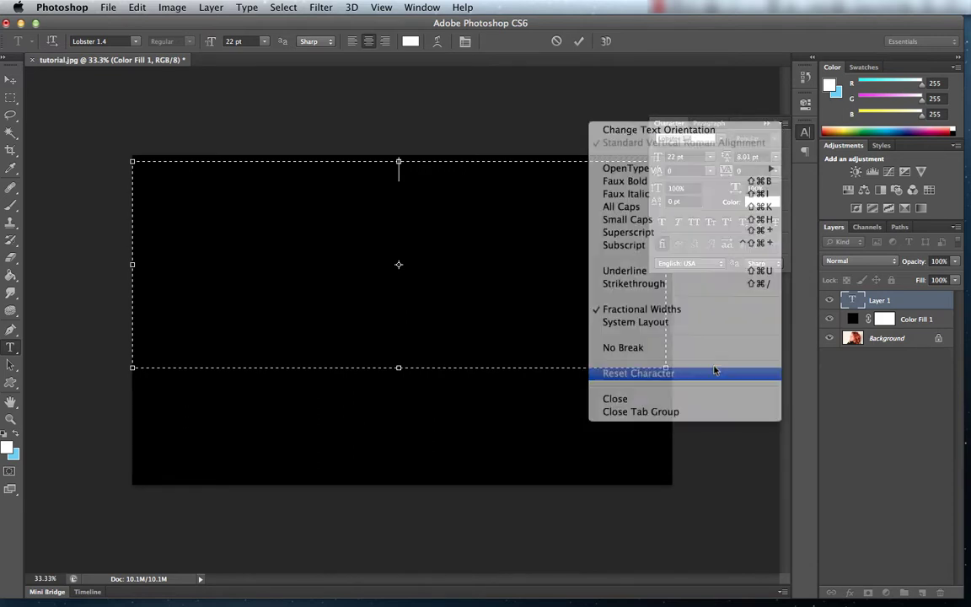
# Set the text colour to pure white
pyautogui.click(761, 203)
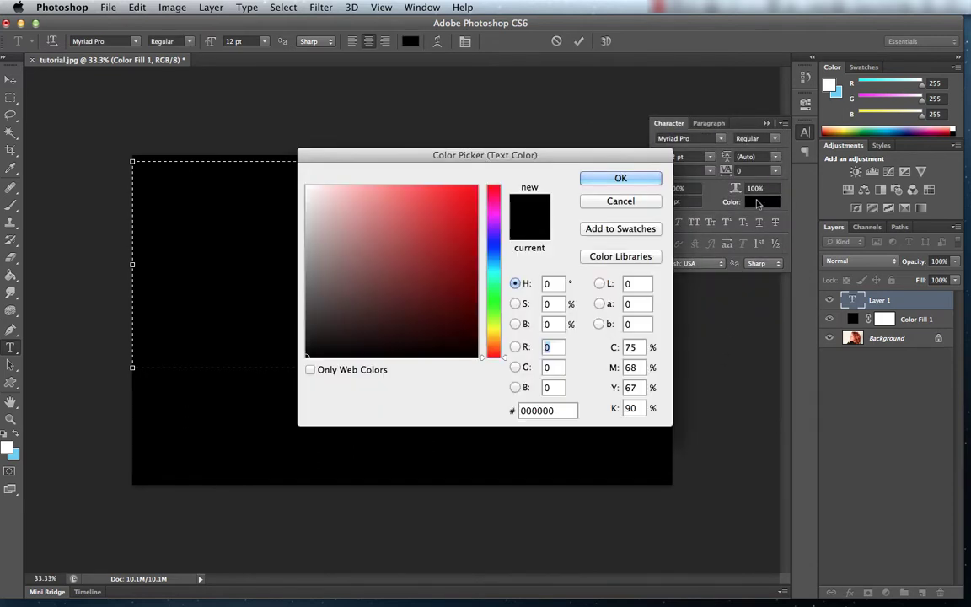
pyautogui.click(305, 187)
pyautogui.click(305, 185)
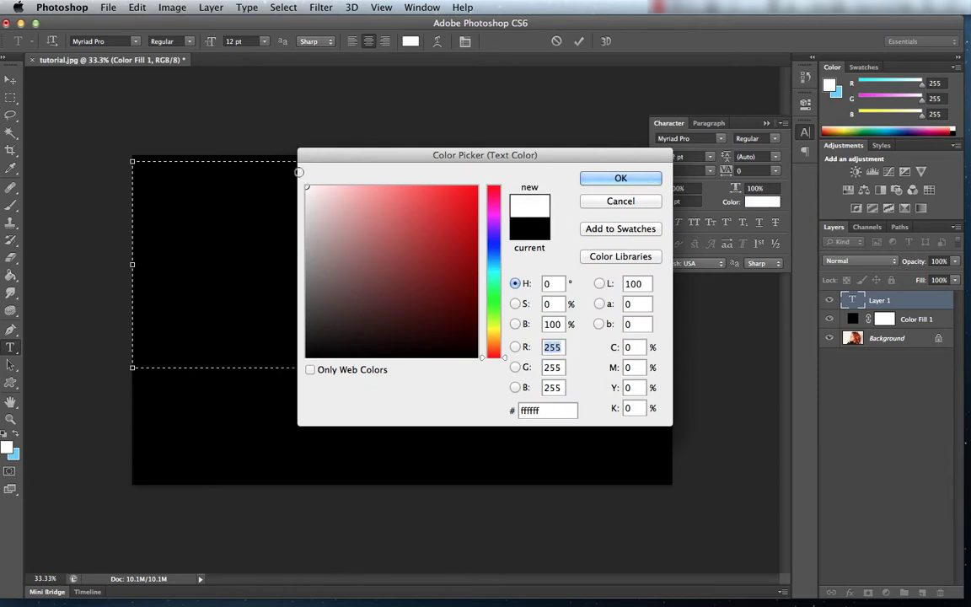
pyautogui.click(621, 179)
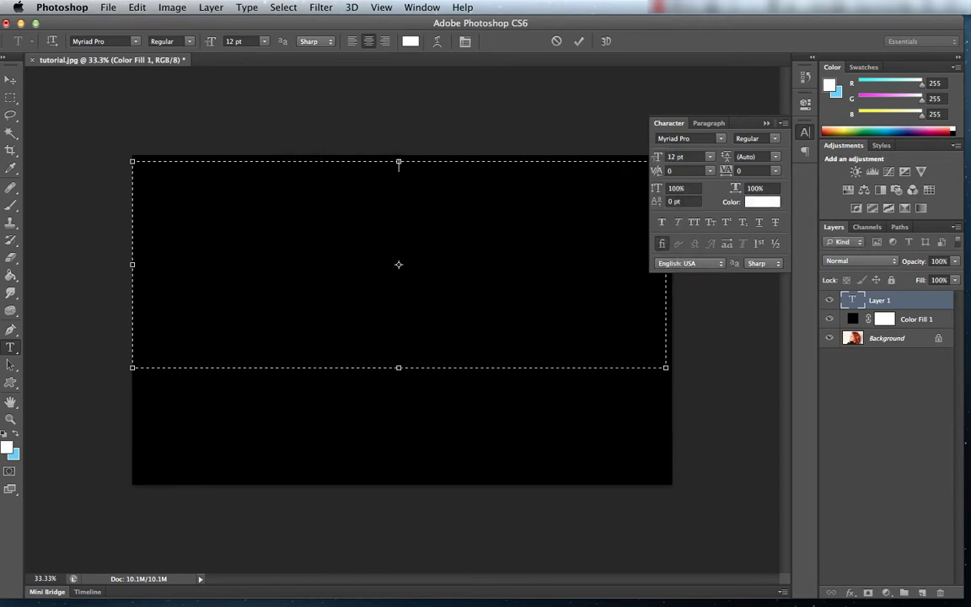
# Paste the quotes copied from Notes into the text frame, shorten it, and select all text
pyautogui.press('super+Tab')
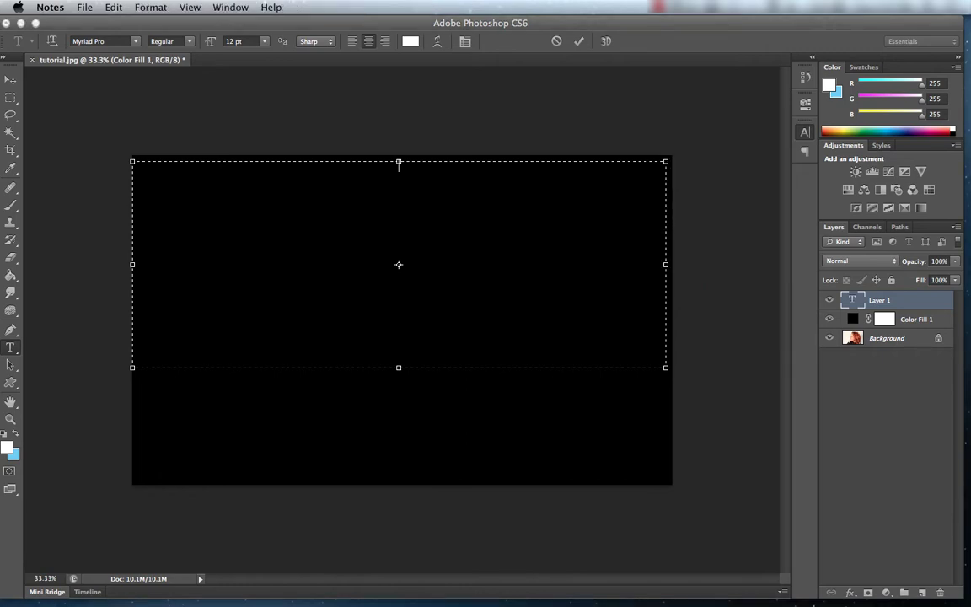
pyautogui.press('super+Tab')
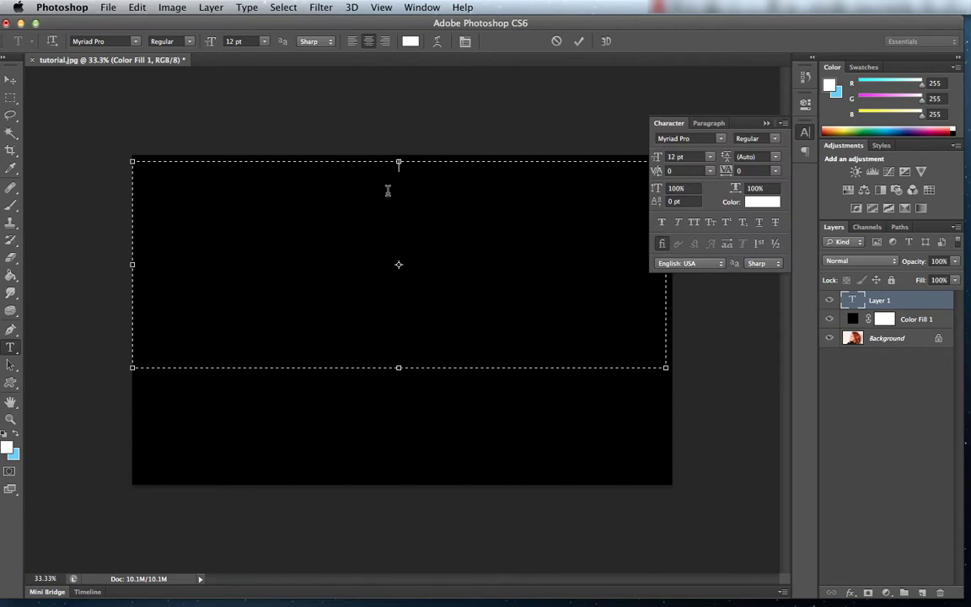
pyautogui.rightClick(388, 193)
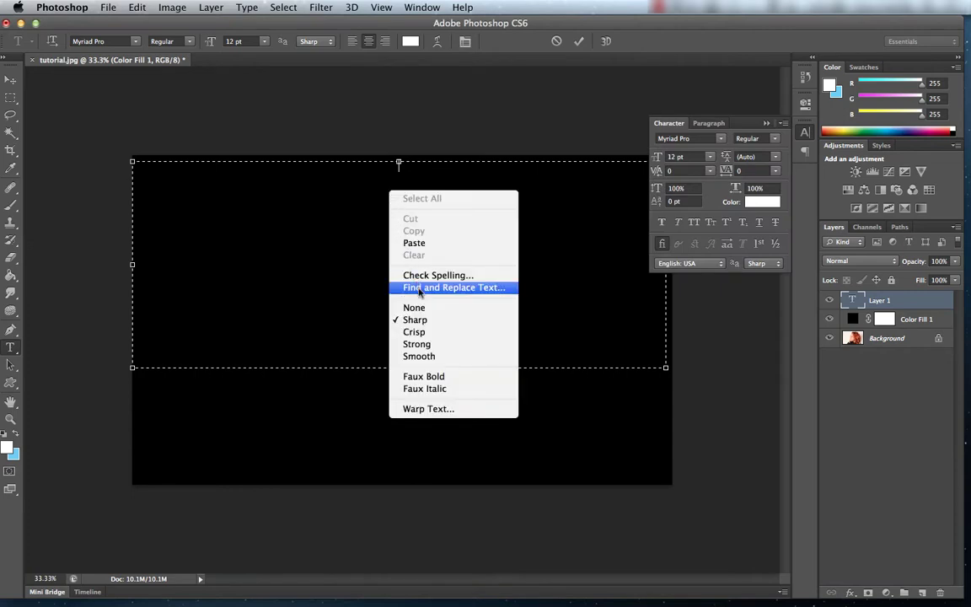
pyautogui.click(430, 244)
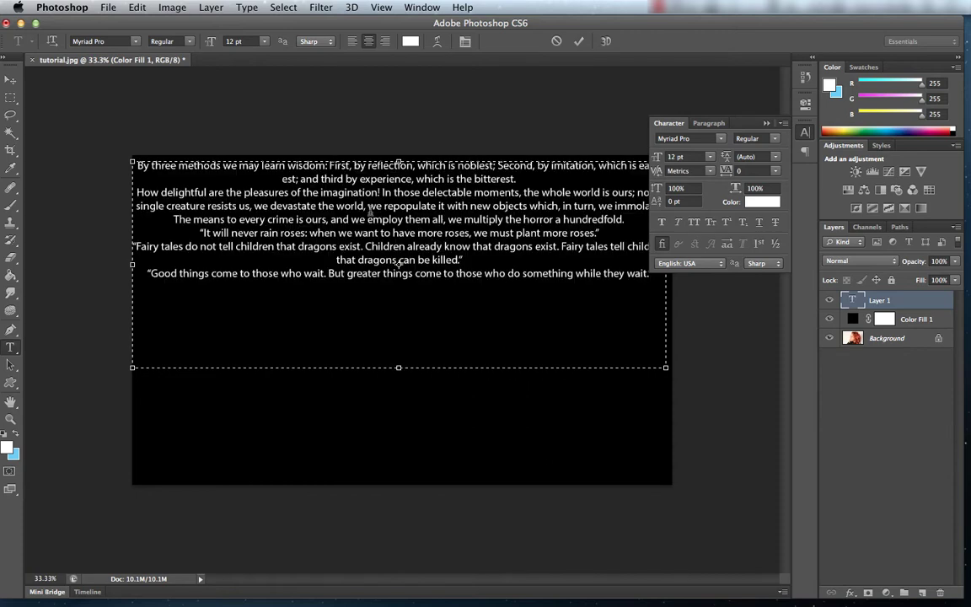
pyautogui.moveTo(399, 368); pyautogui.dragTo(398, 305)
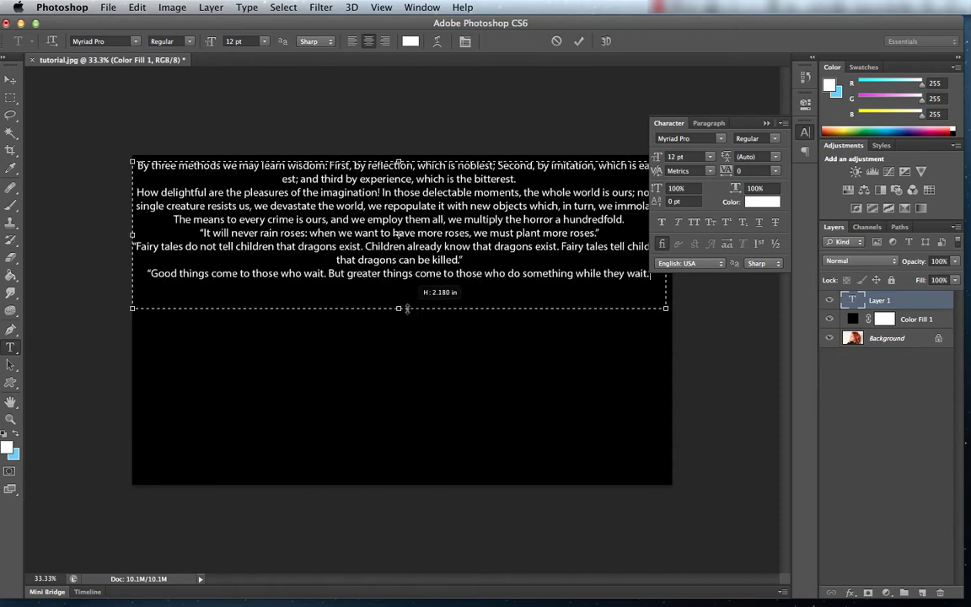
pyautogui.moveTo(652, 276); pyautogui.dragTo(132, 118)
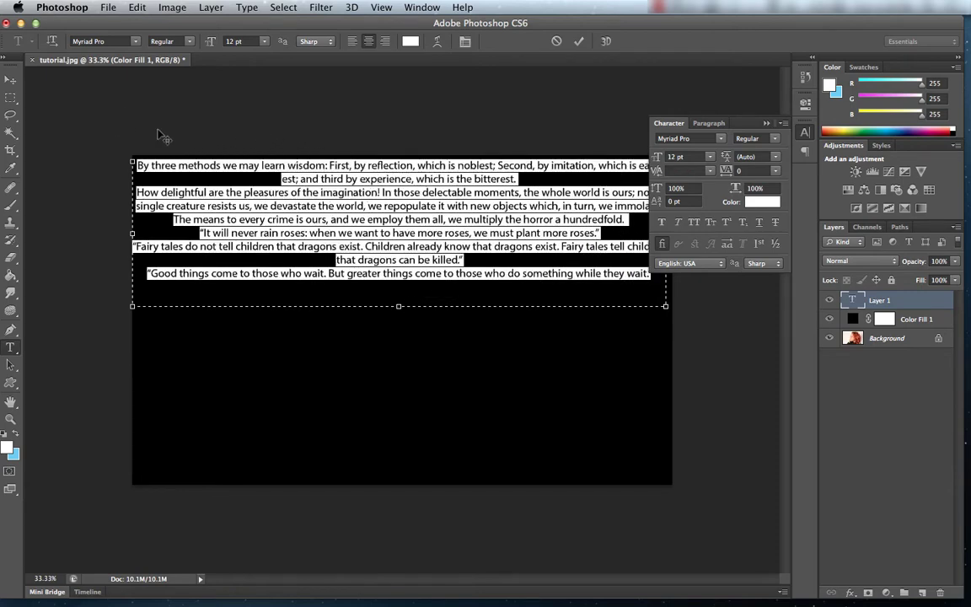
pyautogui.click(720, 139)
# Set all the quote text to Times New Roman in the Regular style
pyautogui.click(757, 303)
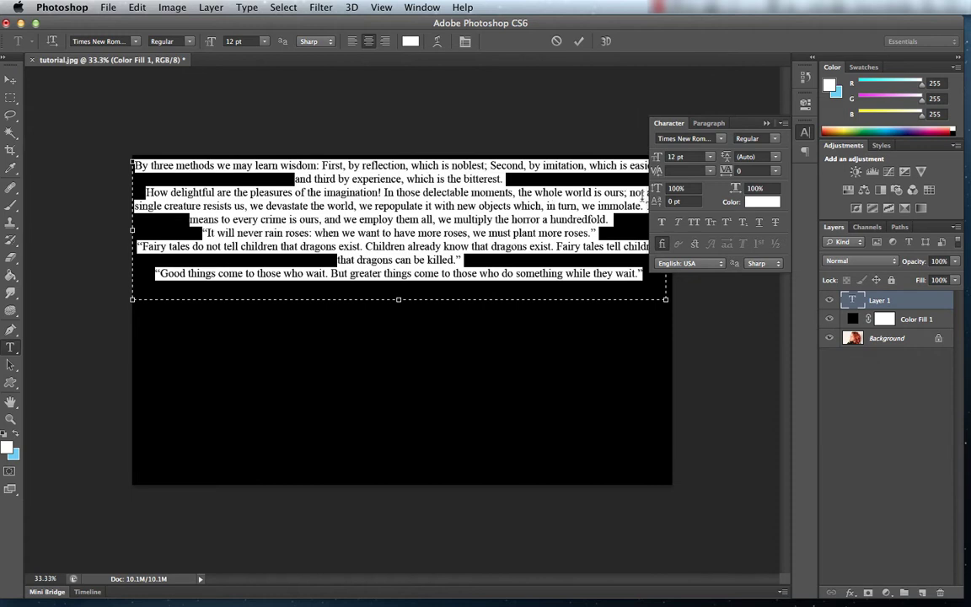
pyautogui.click(192, 42)
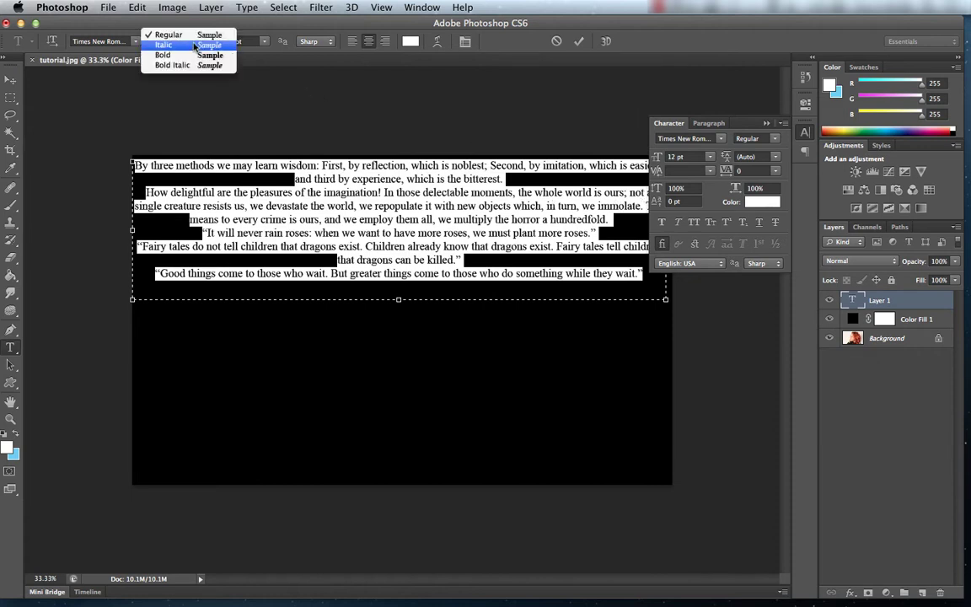
pyautogui.click(278, 122)
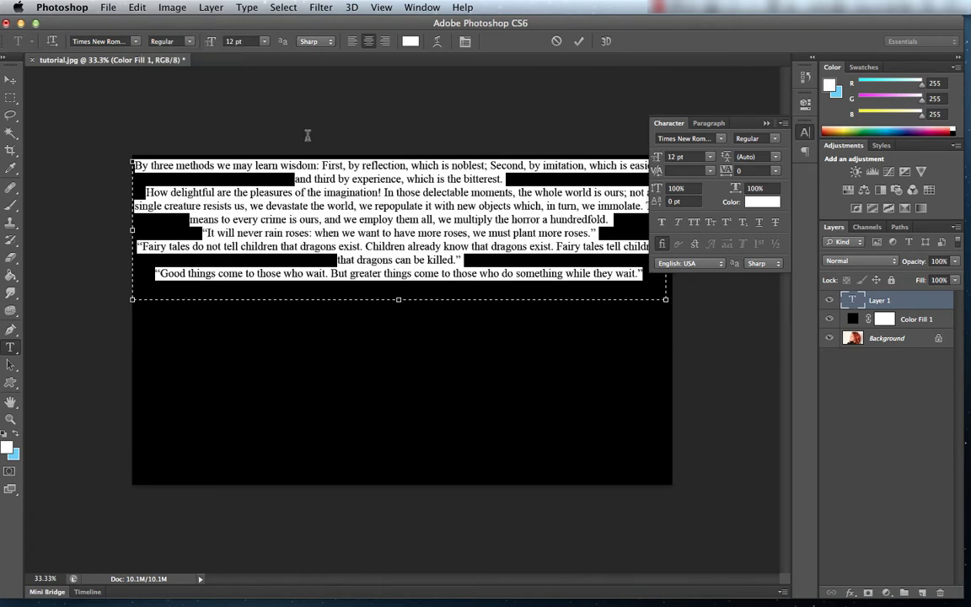
pyautogui.click(313, 205)
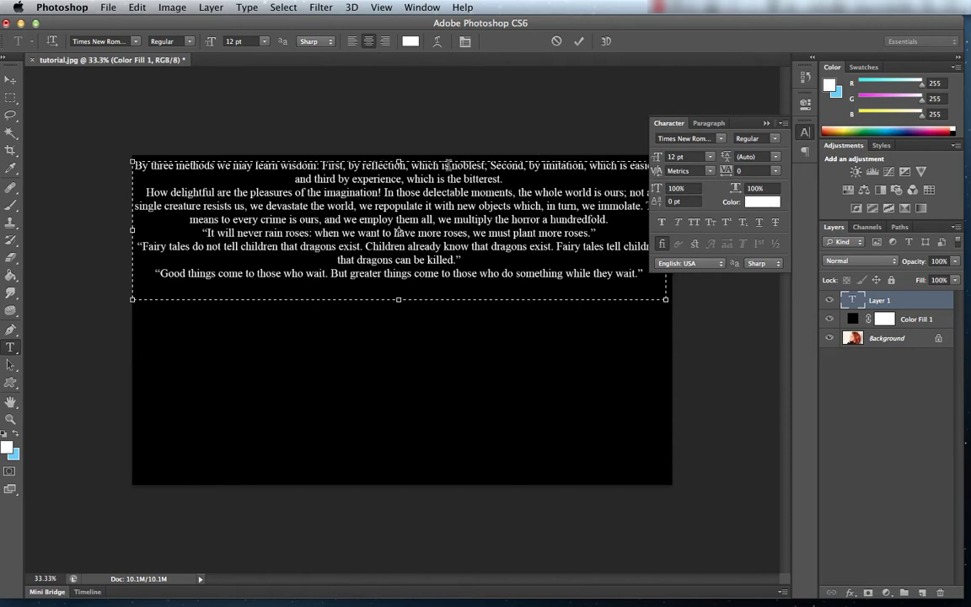
# Enlarge noblest; and set imagination! to 19 pt
pyautogui.moveTo(449, 164); pyautogui.dragTo(490, 165)
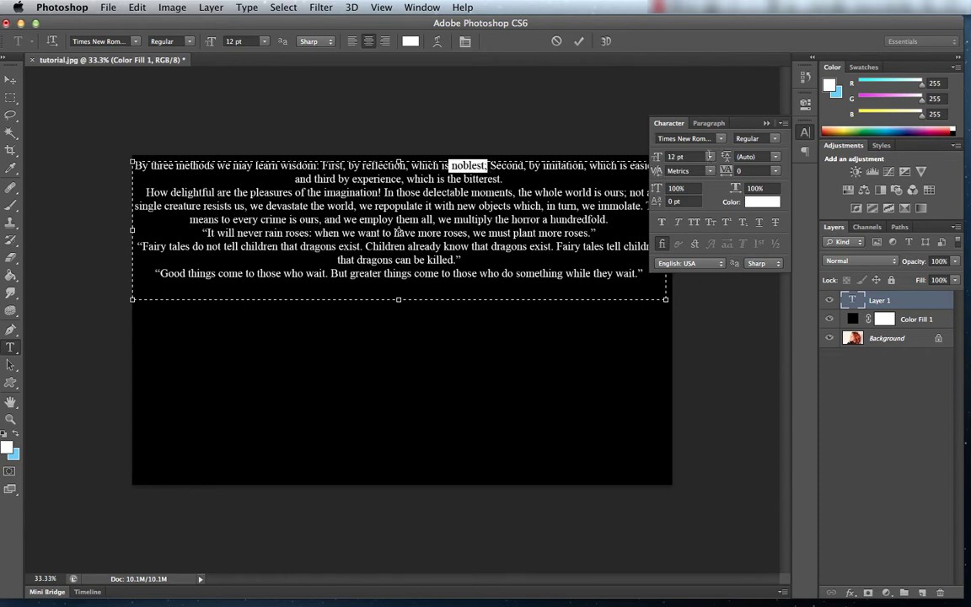
pyautogui.moveTo(657, 157); pyautogui.dragTo(662, 160)
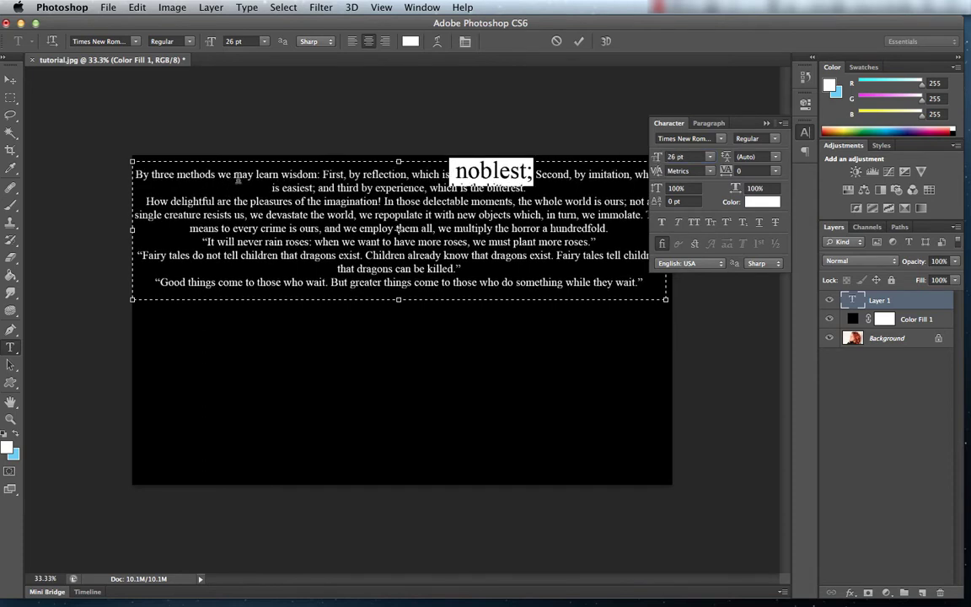
pyautogui.moveTo(323, 201); pyautogui.dragTo(386, 200)
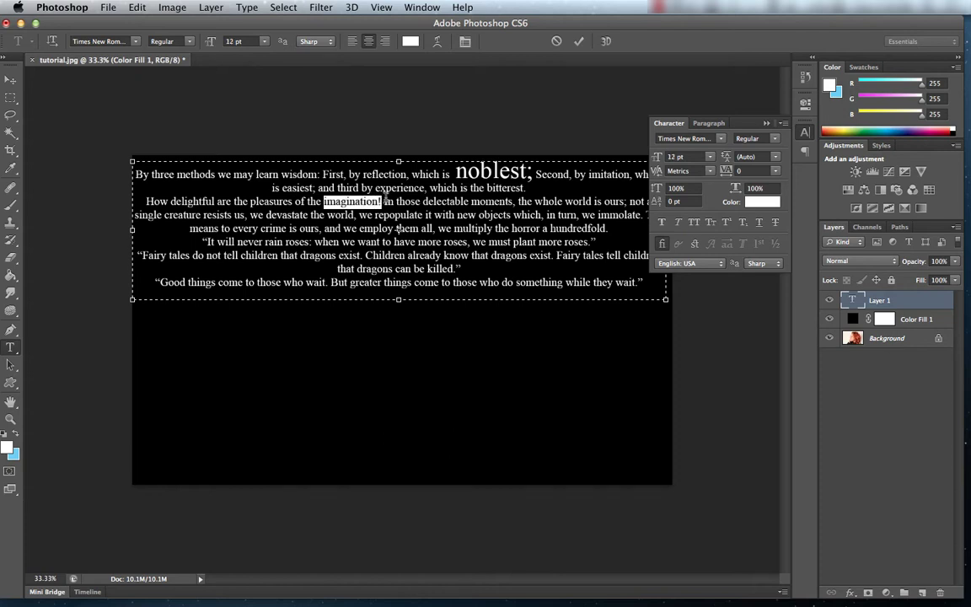
pyautogui.click(668, 156)
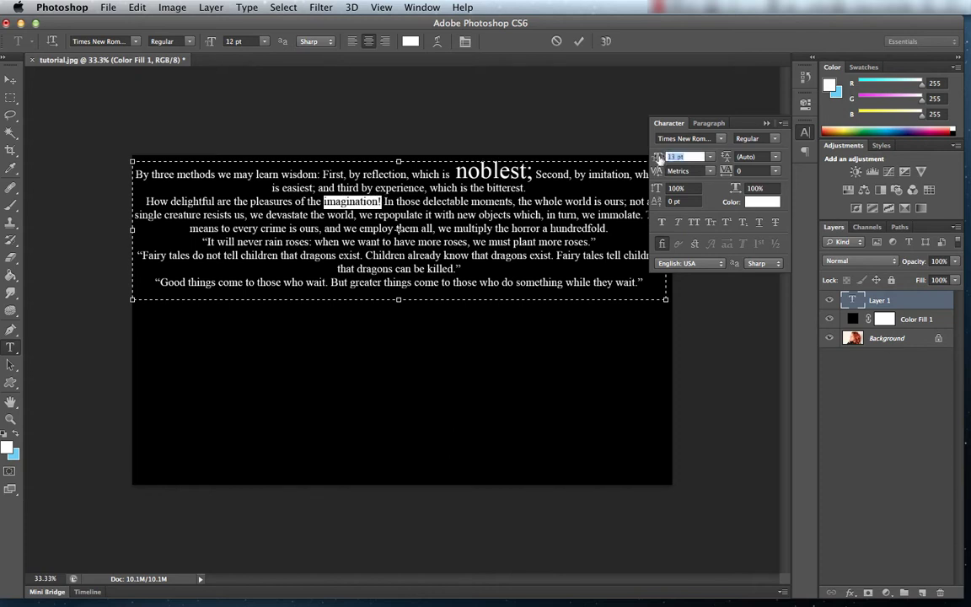
pyautogui.write('24')
pyautogui.press('Return')
pyautogui.moveTo(668, 158); pyautogui.dragTo(665, 157)
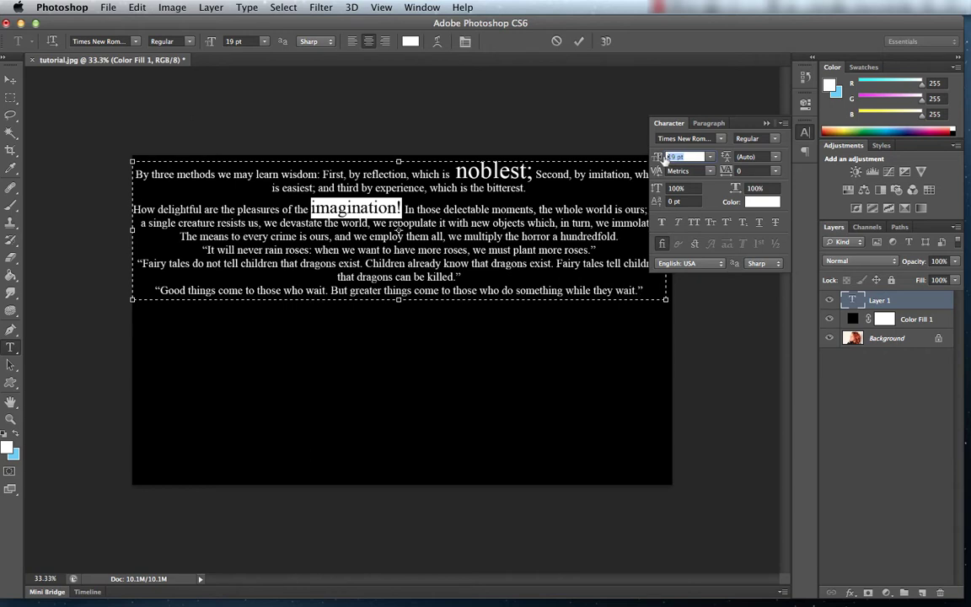
# Enlarge bitterest to 18 pt, wisdom: to 19 pt, and creature to 17 pt
pyautogui.moveTo(487, 188); pyautogui.dragTo(524, 189)
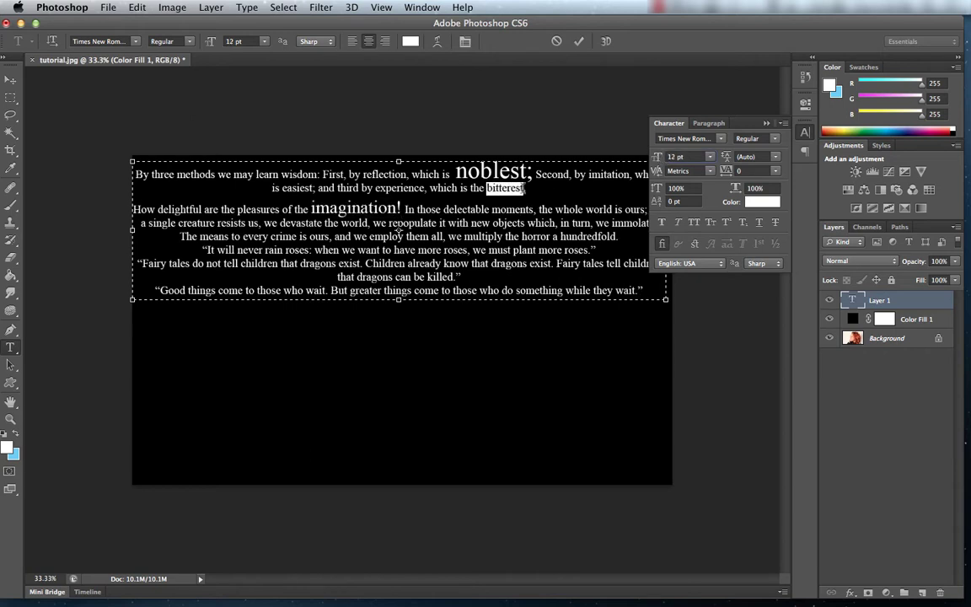
pyautogui.moveTo(656, 158); pyautogui.dragTo(659, 158)
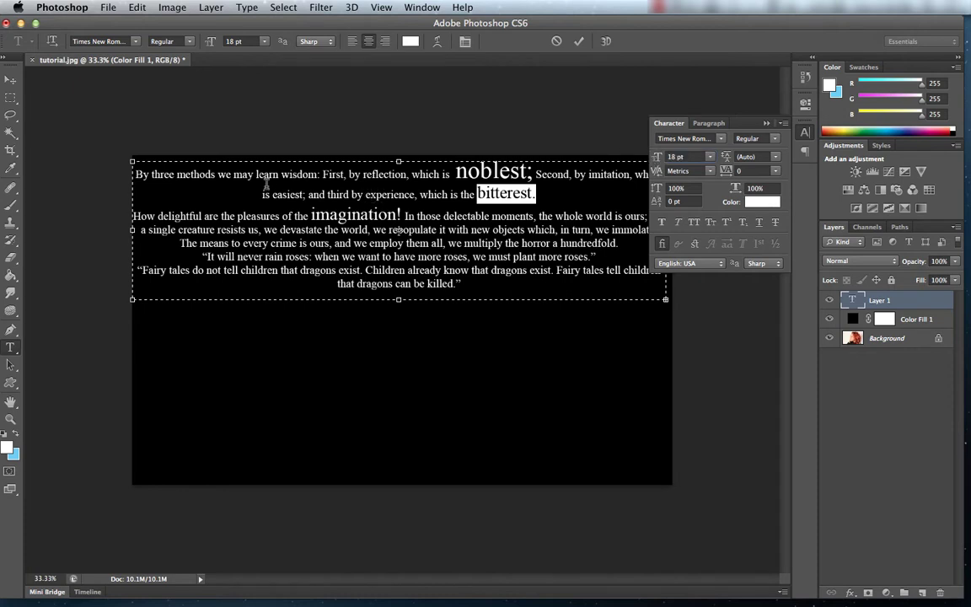
pyautogui.moveTo(280, 175); pyautogui.dragTo(320, 174)
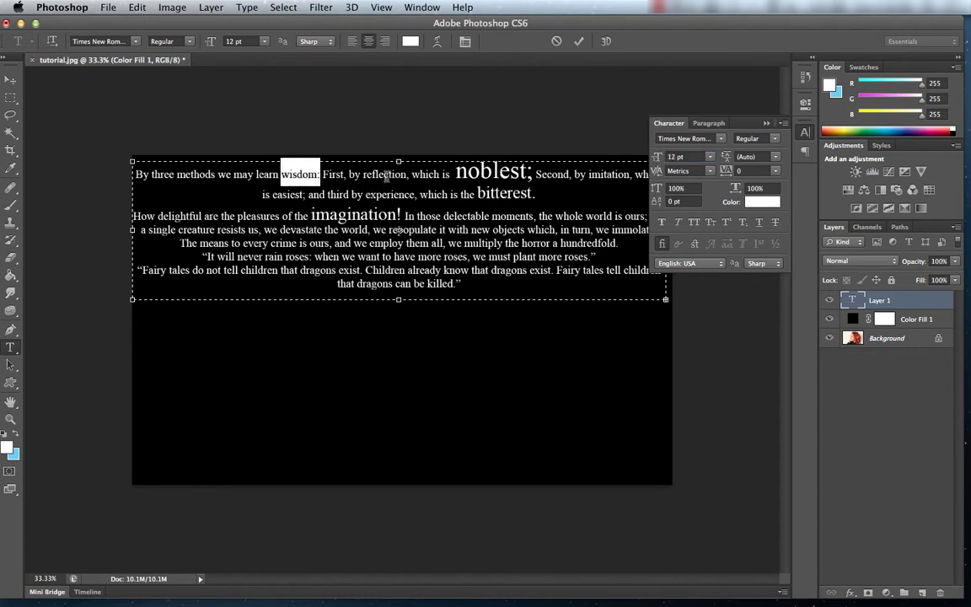
pyautogui.moveTo(656, 160); pyautogui.dragTo(660, 162)
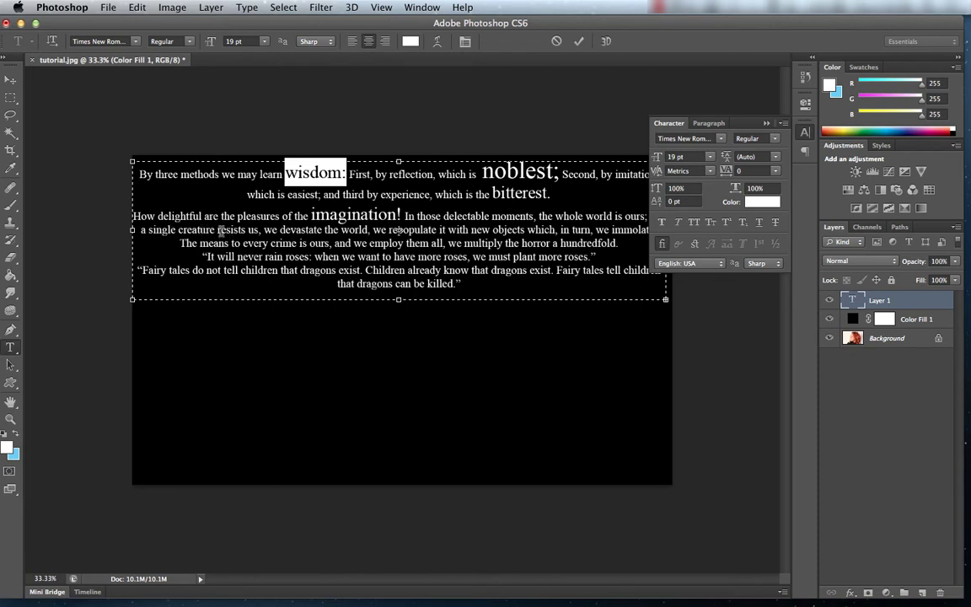
pyautogui.moveTo(217, 230); pyautogui.dragTo(178, 230)
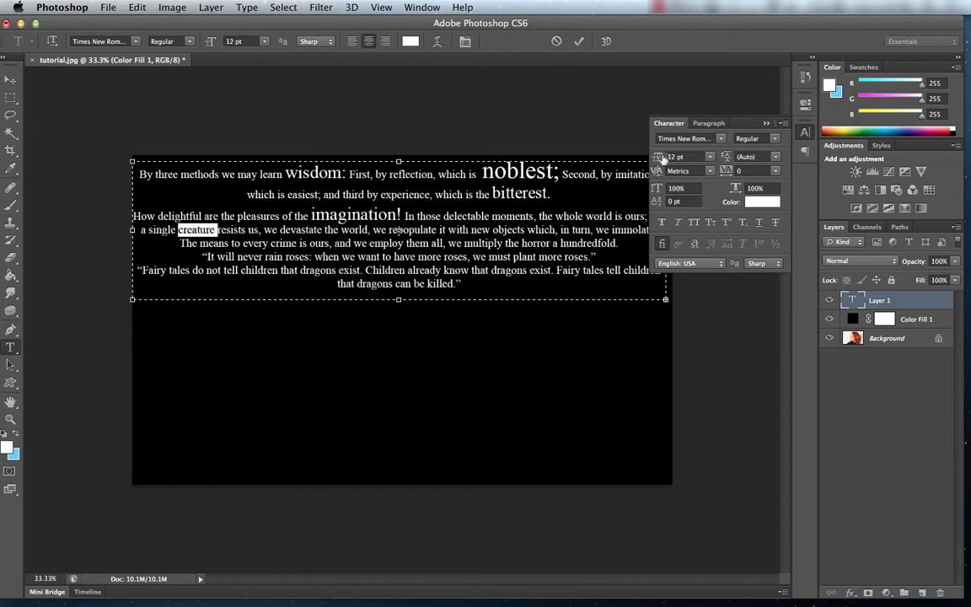
pyautogui.moveTo(654, 157); pyautogui.dragTo(658, 157)
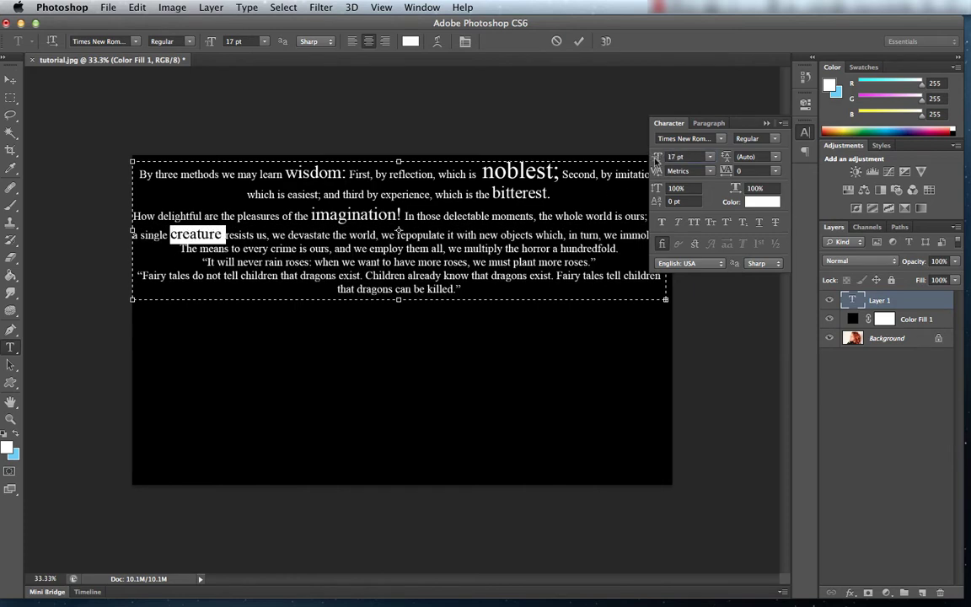
pyautogui.click(495, 235)
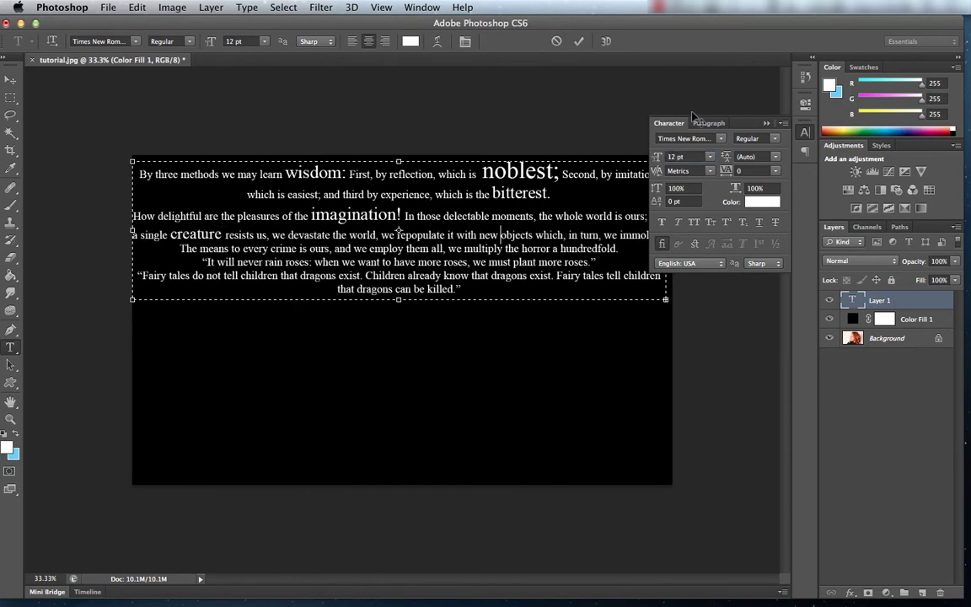
# Enlarge world and hundredfold, and restyle the three occurrences of roses
pyautogui.moveTo(717, 125); pyautogui.dragTo(715, 76)
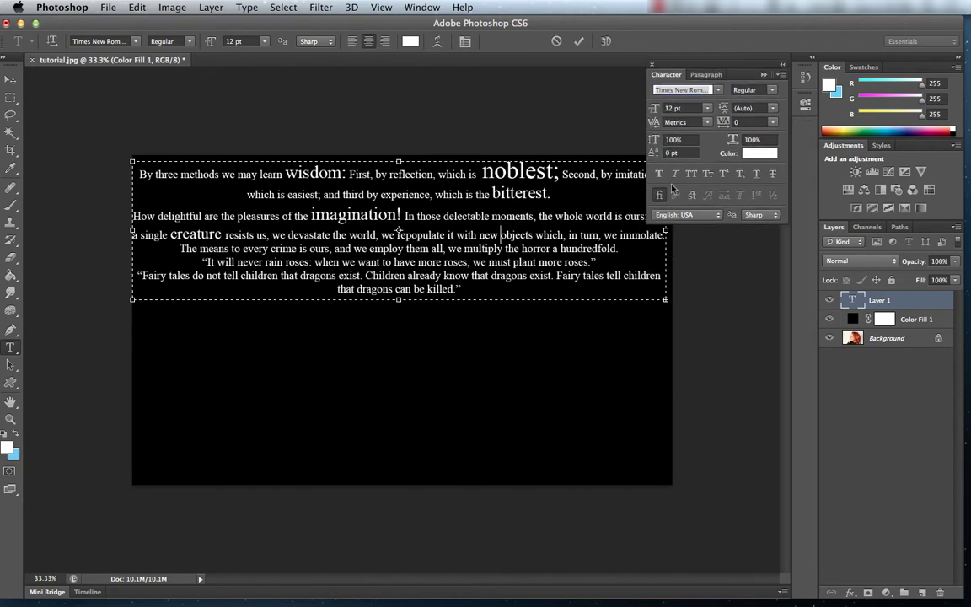
pyautogui.doubleClick(609, 216)
pyautogui.moveTo(647, 110); pyautogui.dragTo(652, 111)
pyautogui.doubleClick(611, 269)
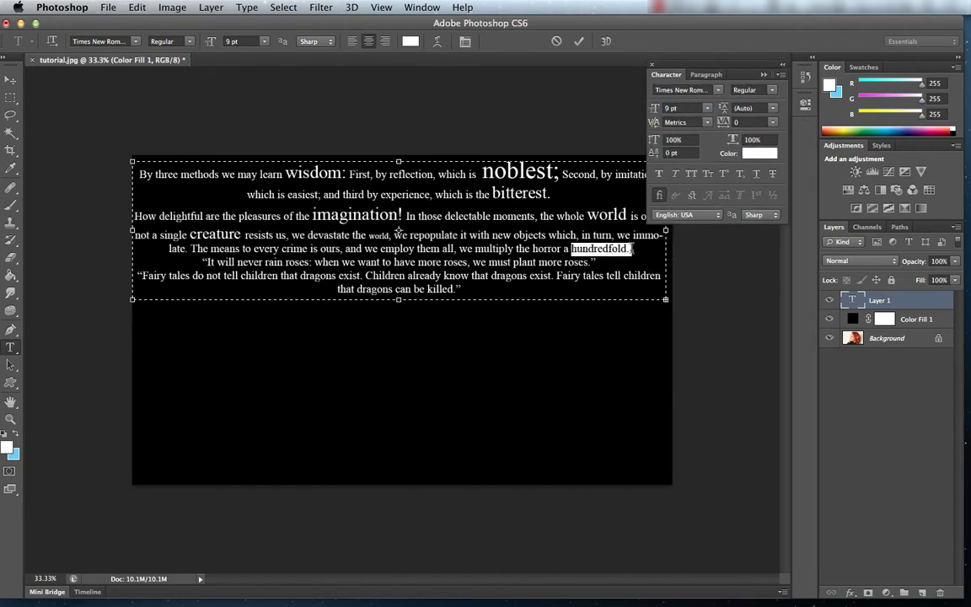
pyautogui.doubleClick(266, 278)
pyautogui.write('“Good things come to those who wait. But greater things come to those who do something while they wait.”')
pyautogui.doubleClick(435, 281)
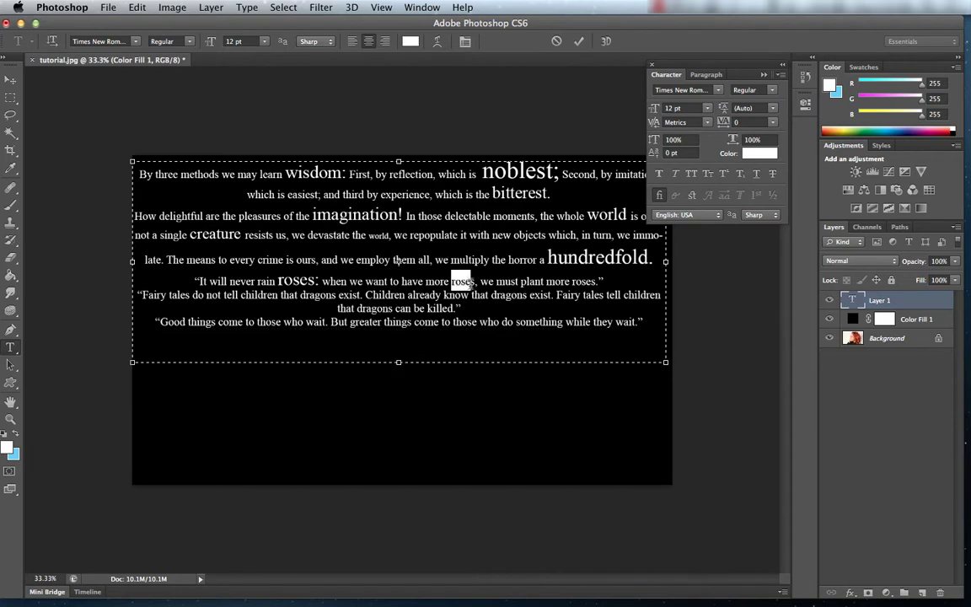
pyautogui.doubleClick(582, 280)
# Enlarge dragons, killed, wait, employ, devastate and Children, making devastate bold italic
pyautogui.doubleClick(384, 295)
pyautogui.doubleClick(459, 322)
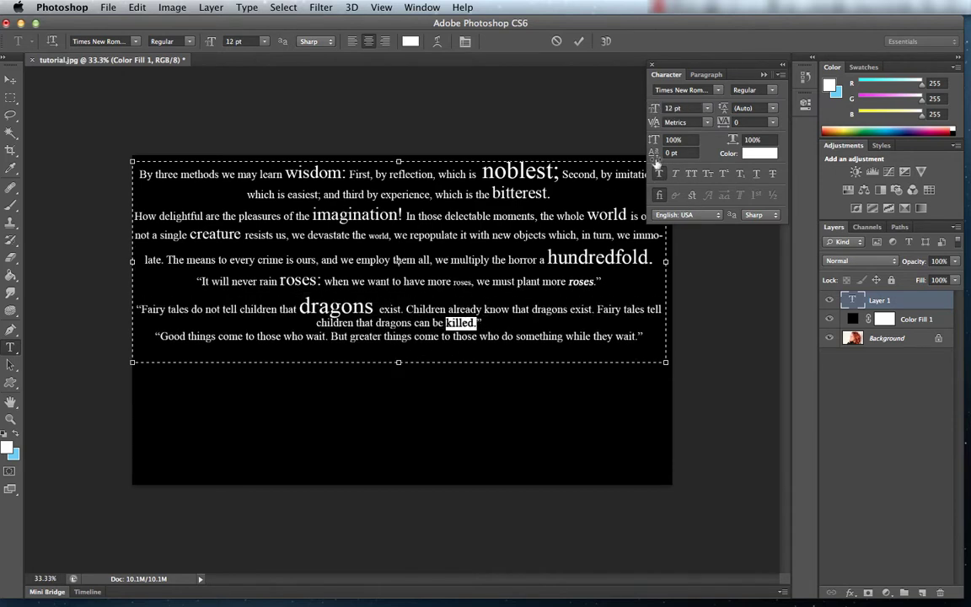
pyautogui.doubleClick(382, 336)
pyautogui.doubleClick(377, 260)
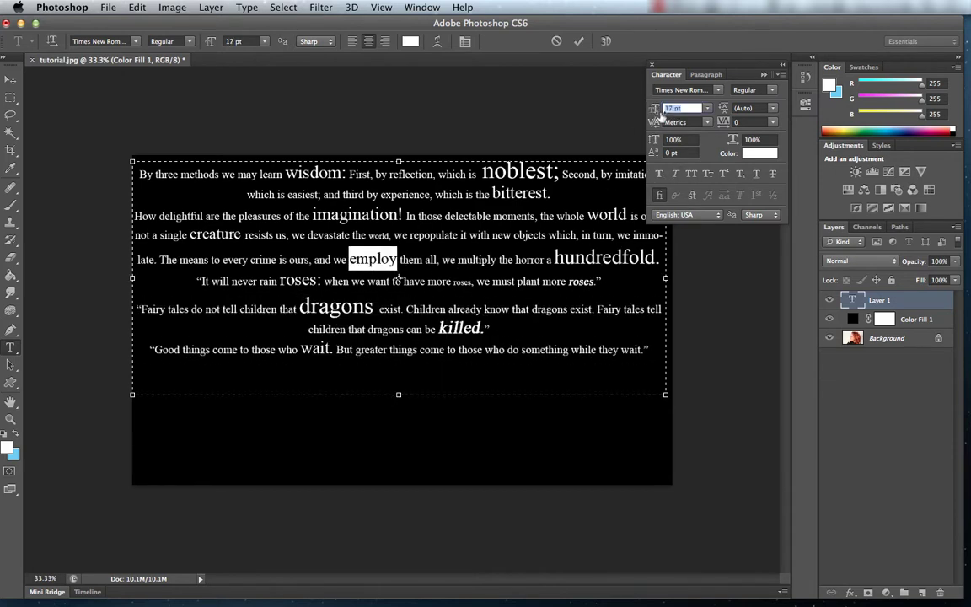
pyautogui.doubleClick(332, 235)
pyautogui.doubleClick(172, 244)
pyautogui.doubleClick(352, 243)
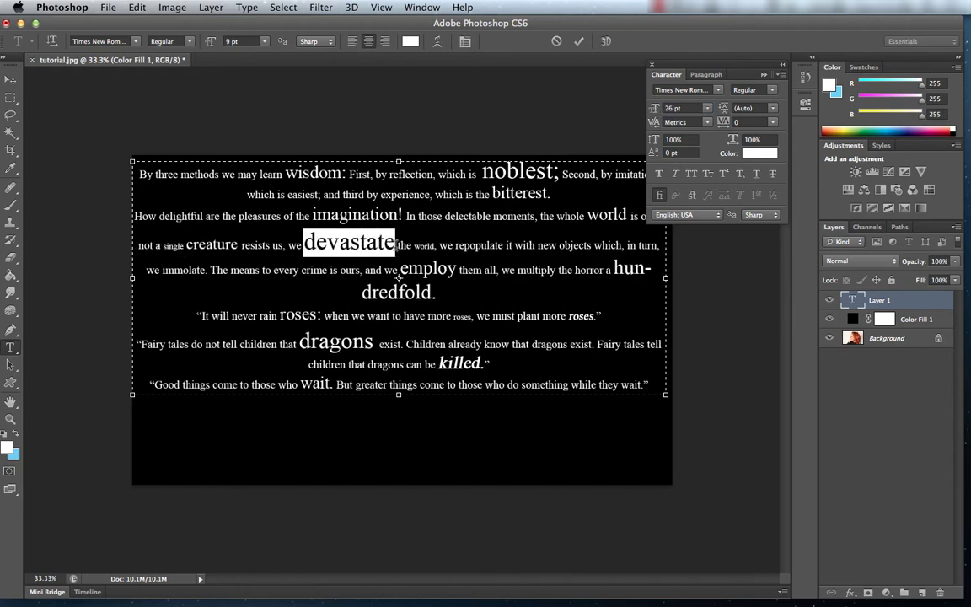
pyautogui.doubleClick(445, 342)
pyautogui.click(674, 108)
# Enlarge Fairy tales to 20 pt and make greater things and new objects bold italic
pyautogui.moveTo(150, 346); pyautogui.dragTo(199, 346)
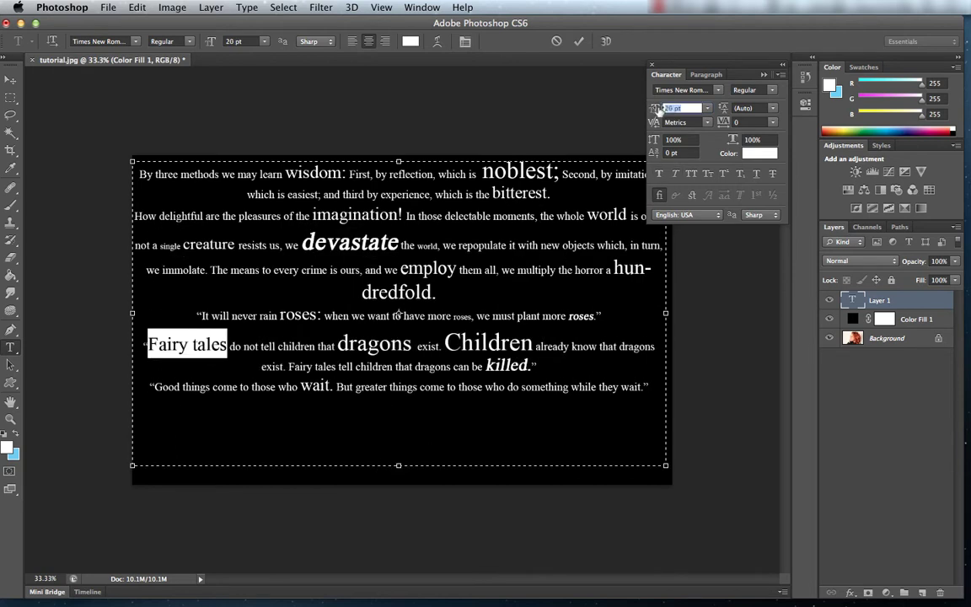
pyautogui.hotkey('ctrl', 'shift', '.')
pyautogui.moveTo(346, 386); pyautogui.dragTo(428, 387)
pyautogui.hotkey('ctrl', 'shift', 'b')
pyautogui.hotkey('ctrl', 'shift', 'i')
pyautogui.moveTo(541, 245); pyautogui.dragTo(595, 244)
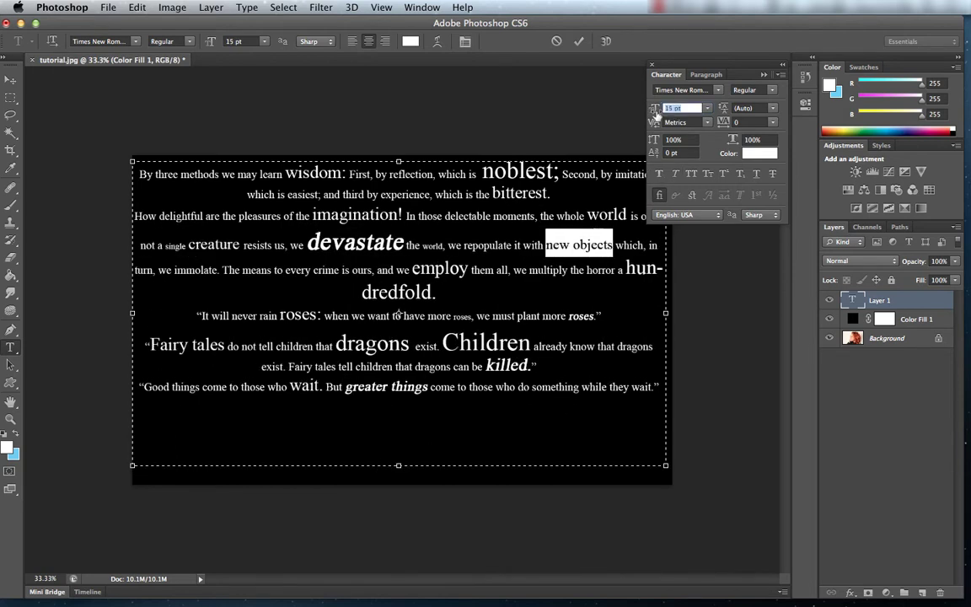
pyautogui.hotkey('ctrl', 'shift', 'b')
pyautogui.hotkey('ctrl', 'shift', 'i')
# Shrink delectable and the last dragons, bold-italicise methods, and italicise the second Fairy tales
pyautogui.doubleClick(476, 216)
pyautogui.hotkey('ctrl', 'shift', ',')
pyautogui.hotkey('ctrl', 'shift', ',')
pyautogui.doubleClick(199, 175)
pyautogui.hotkey('ctrl', 'shift', 'b')
pyautogui.hotkey('ctrl', 'shift', 'i')
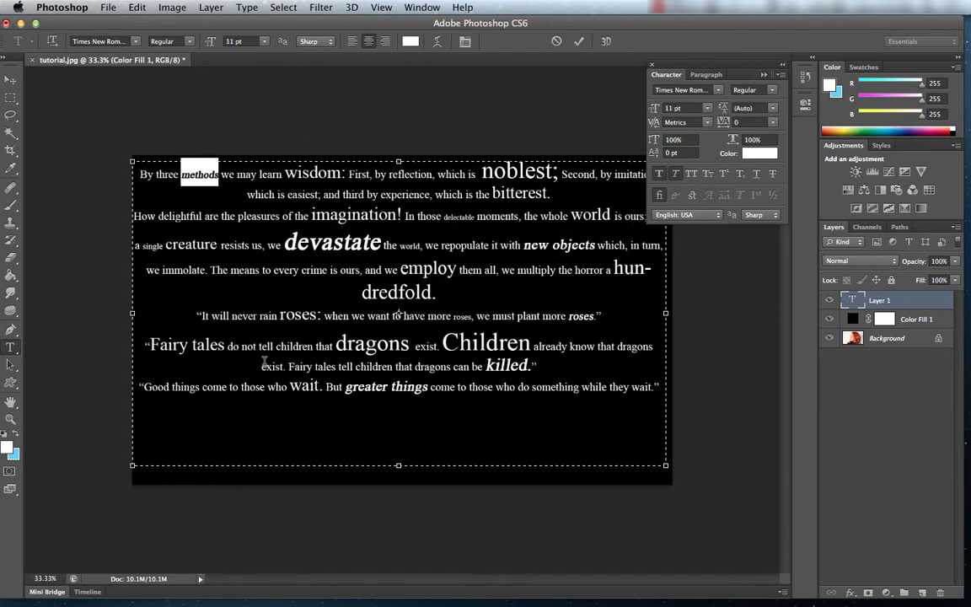
pyautogui.moveTo(288, 367); pyautogui.dragTo(335, 367)
pyautogui.hotkey('ctrl', 'shift', 'i')
pyautogui.doubleClick(630, 345)
pyautogui.hotkey('ctrl', 'shift', ',')
pyautogui.hotkey('ctrl', 'shift', ',')
pyautogui.hotkey('ctrl', 'shift', ',')
# Shrink experience, pleasures and something, and enlarge Good to 27 pt
pyautogui.doubleClick(404, 194)
pyautogui.hotkey('ctrl', 'shift', ',')
pyautogui.hotkey('ctrl', 'shift', ',')
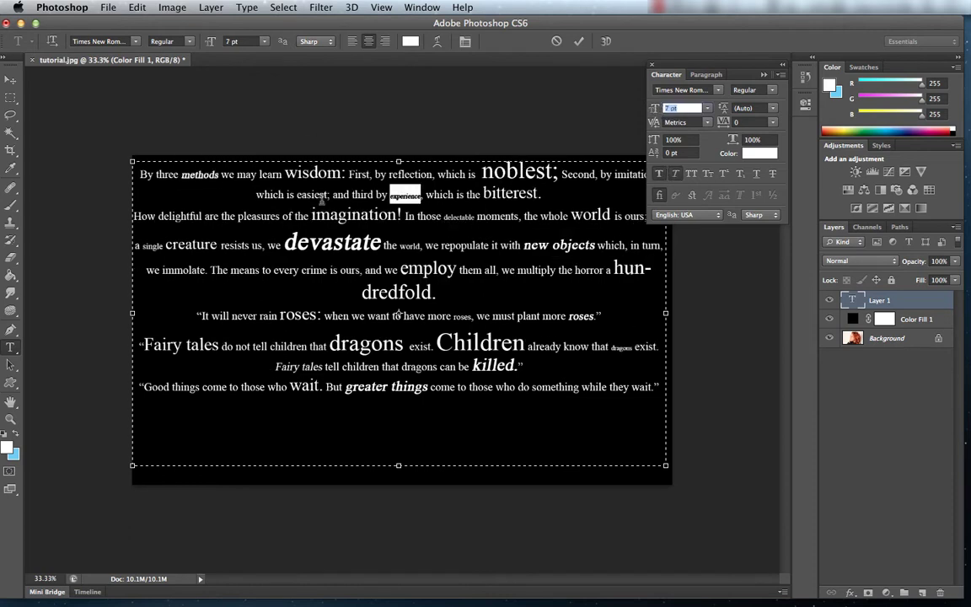
pyautogui.doubleClick(249, 216)
pyautogui.hotkey('ctrl', 'shift', ',')
pyautogui.hotkey('ctrl', 'shift', ',')
pyautogui.doubleClick(156, 387)
pyautogui.hotkey('ctrl', 'shift', '.')
pyautogui.hotkey('ctrl', 'shift', '.')
pyautogui.hotkey('ctrl', 'shift', '.')
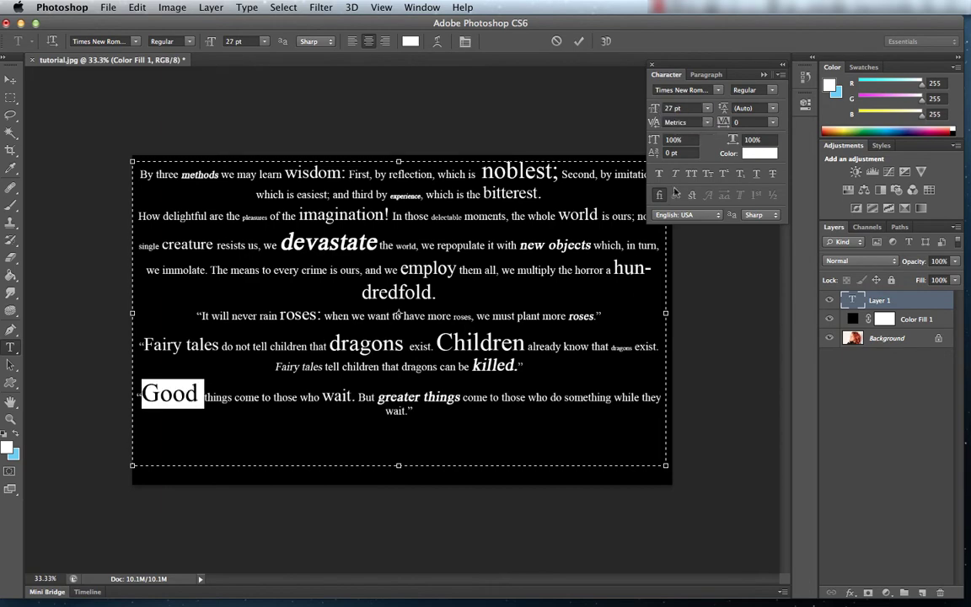
pyautogui.doubleClick(531, 387)
pyautogui.hotkey('ctrl', 'shift', ',')
pyautogui.hotkey('ctrl', 'shift', ',')
pyautogui.click(367, 337)
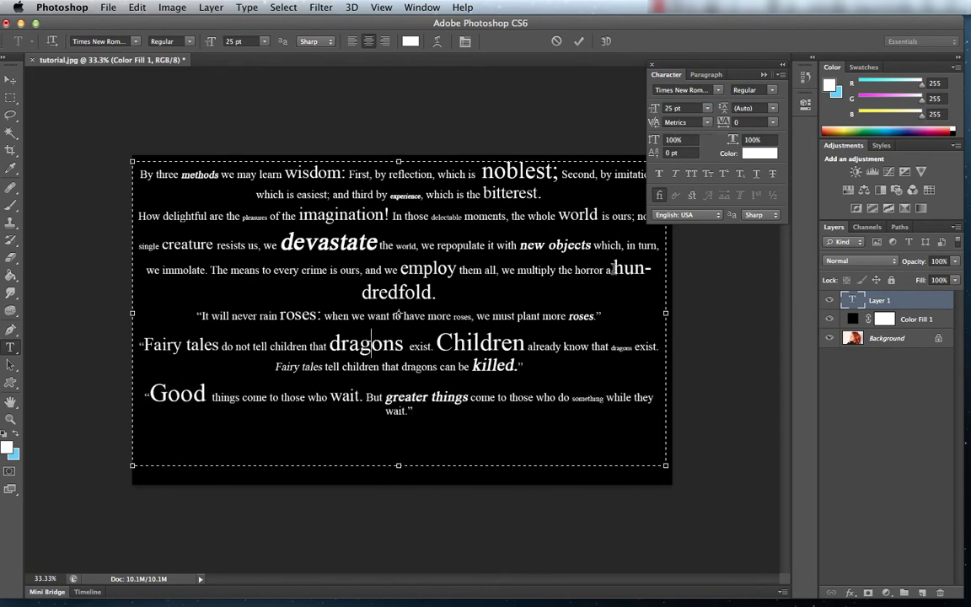
# Add a line break after them all, rejoin hundredfold, and select all the text
pyautogui.click(615, 268)
pyautogui.press('Return')
pyautogui.click(512, 270)
pyautogui.press('Return')
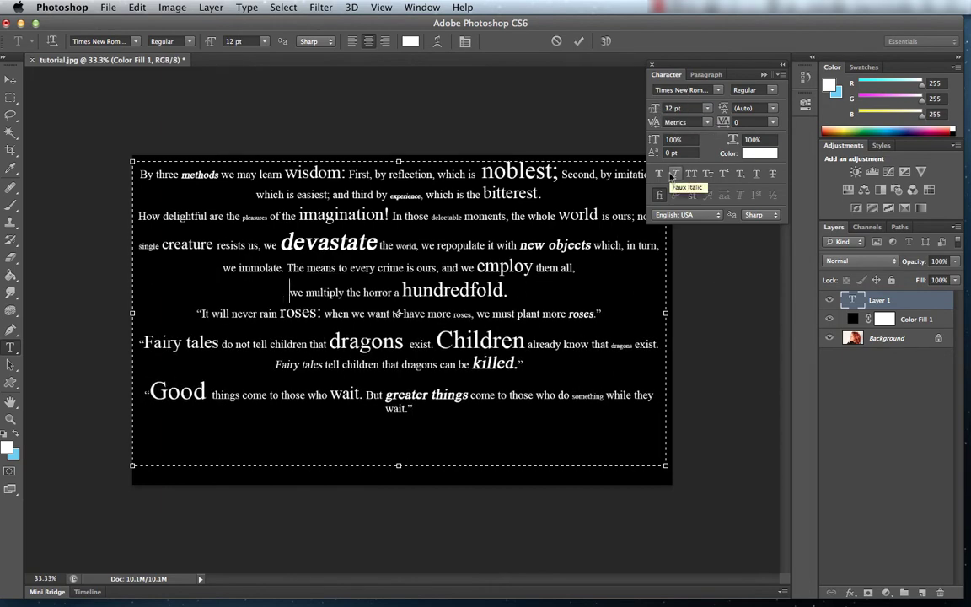
pyautogui.hotkey('ctrl', 'a')
# Try tightening the quote text's leading, then reselect all the quote text
pyautogui.click(772, 108)
pyautogui.moveTo(742, 108); pyautogui.dragTo(731, 111)
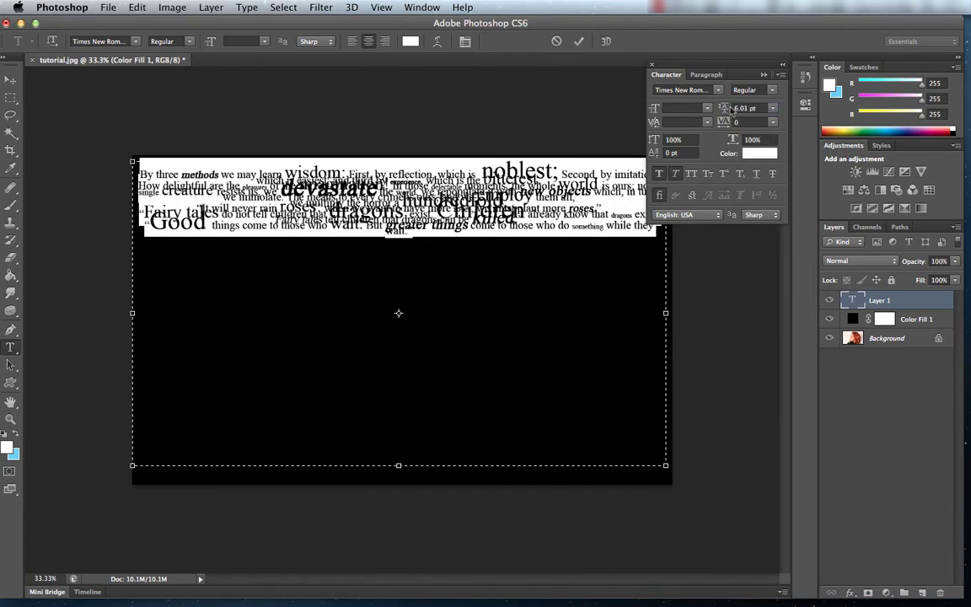
pyautogui.hotkey('ctrl', 'Return')
pyautogui.press('m')
pyautogui.rightClick(891, 300)
pyautogui.click(756, 126)
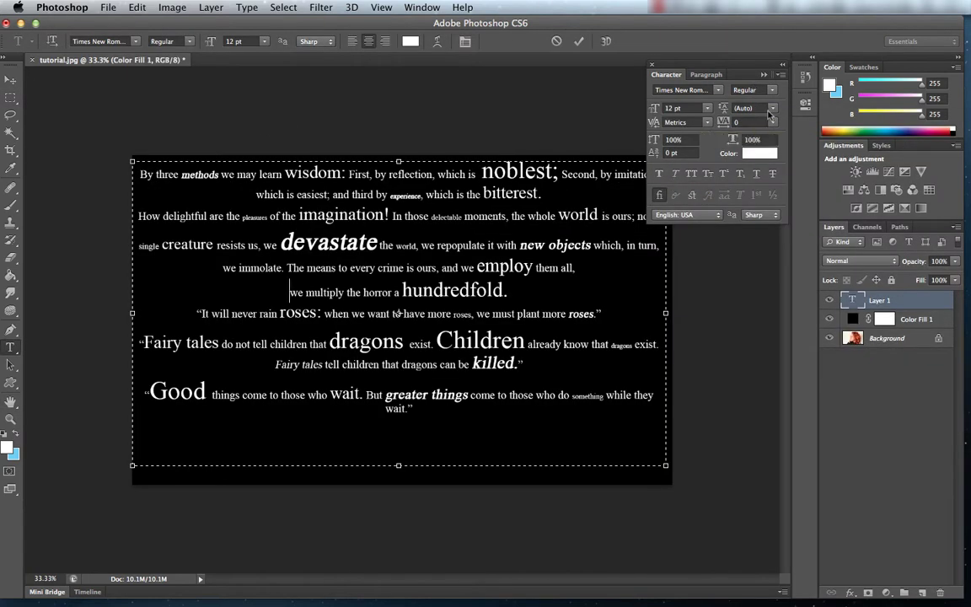
pyautogui.moveTo(530, 429)
pyautogui.mouseDown()
pyautogui.moveTo(329, 350)
pyautogui.moveTo(148, 221)
pyautogui.moveTo(114, 157)
pyautogui.moveTo(124, 169)
pyautogui.mouseUp()
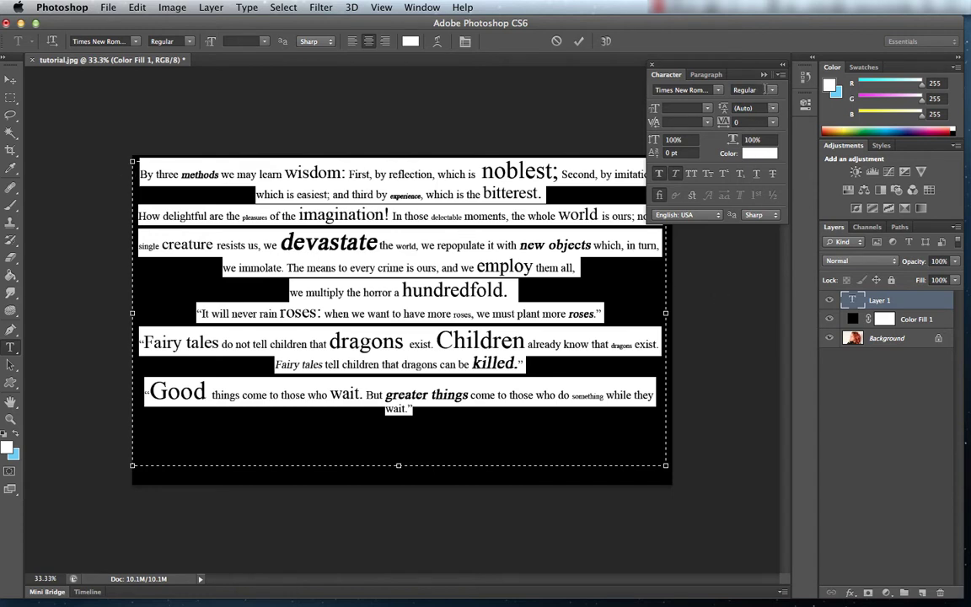
# Set leading to 6.01 pt, pull the text box's bottom up to fit, and commit
pyautogui.click(772, 108)
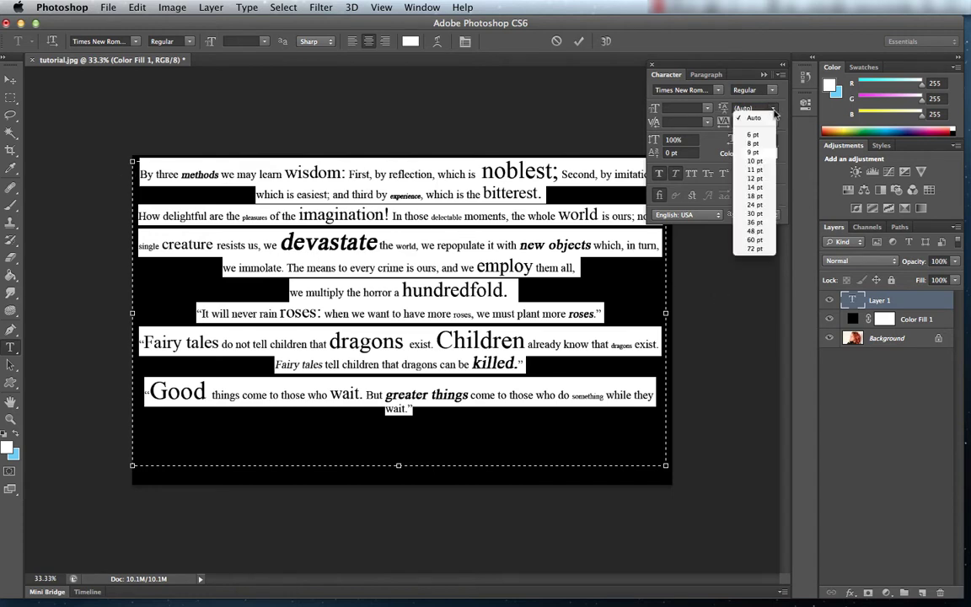
pyautogui.click(772, 109)
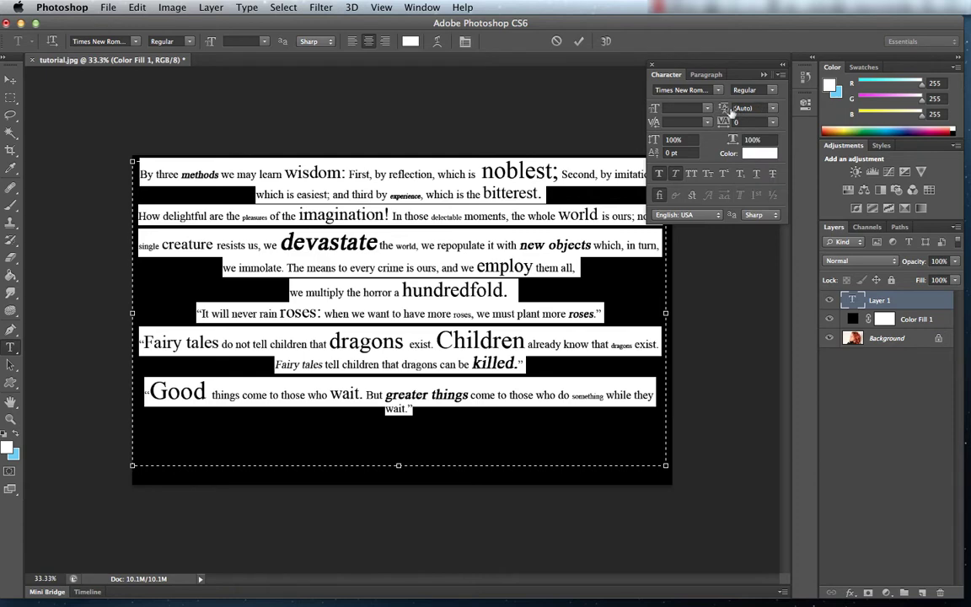
pyautogui.moveTo(728, 110); pyautogui.dragTo(731, 111)
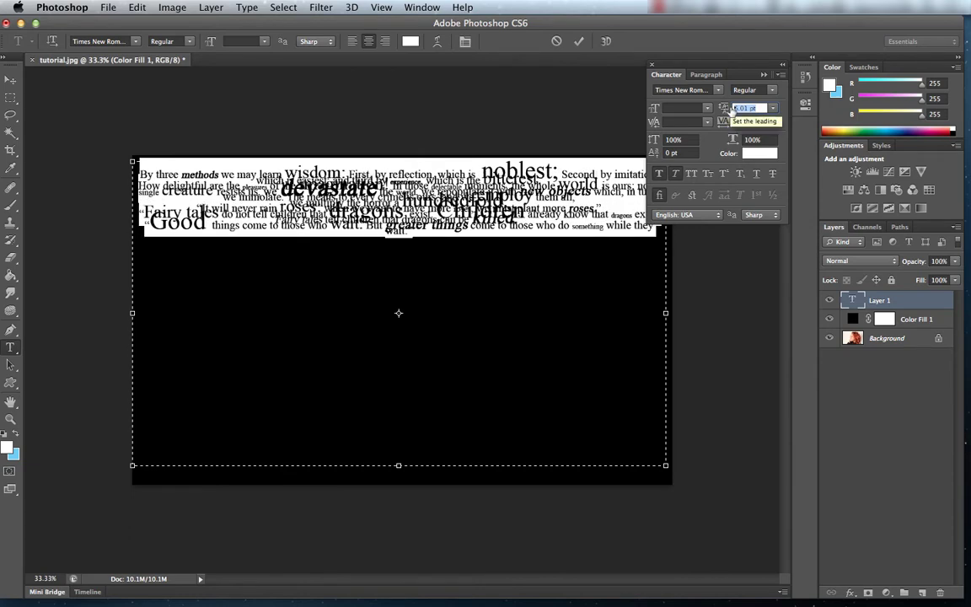
pyautogui.click(731, 111)
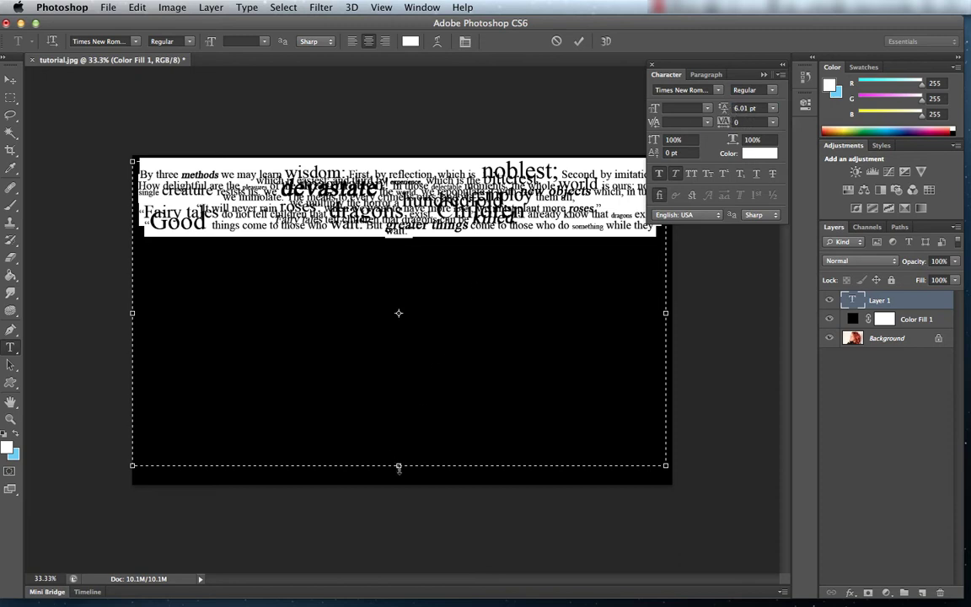
pyautogui.moveTo(397, 466); pyautogui.dragTo(412, 241)
pyautogui.click(10, 95)
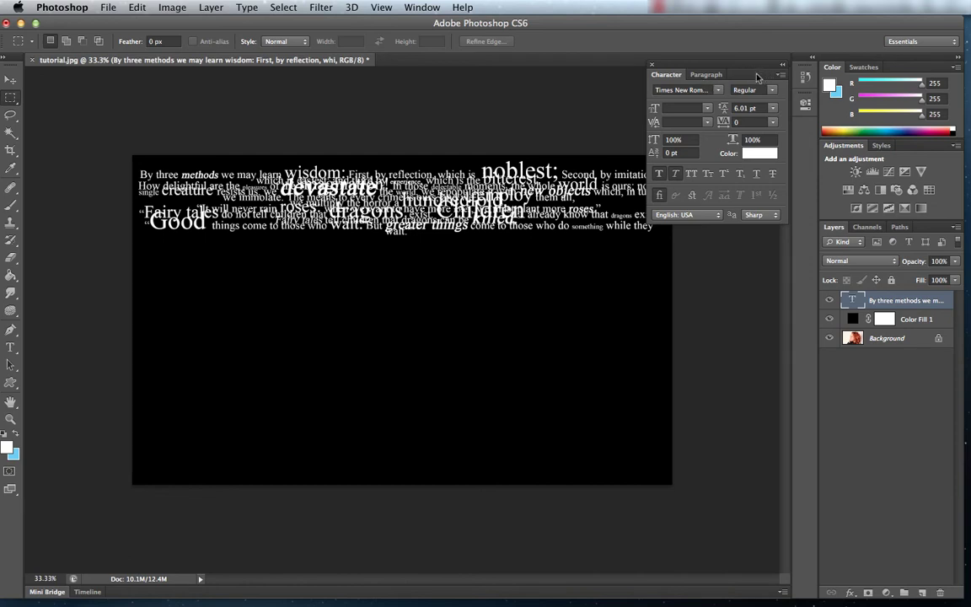
# Add a Drop Shadow effect to the quote text layer, then close the Character panel
pyautogui.rightClick(891, 304)
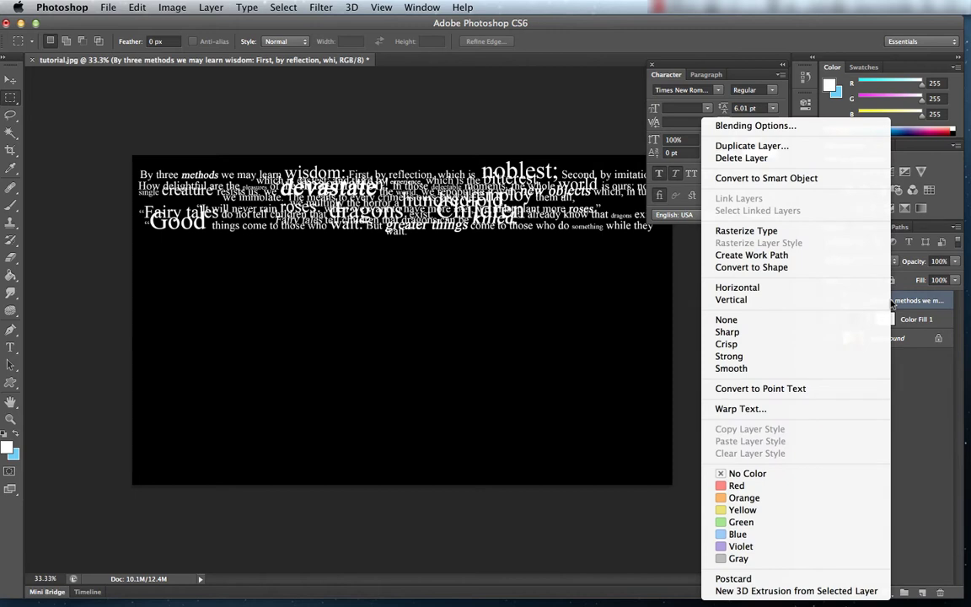
pyautogui.click(792, 126)
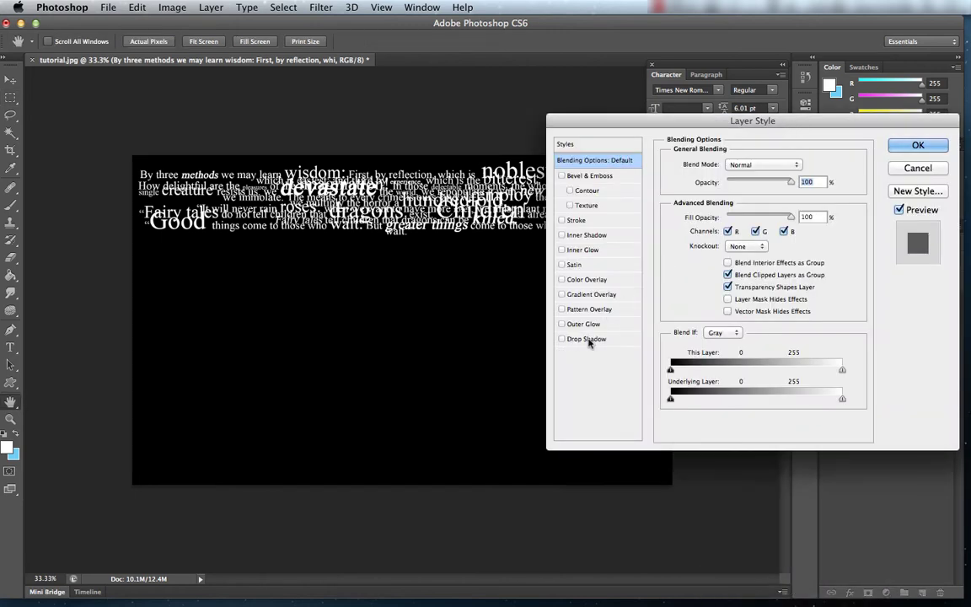
pyautogui.click(562, 339)
pyautogui.click(912, 145)
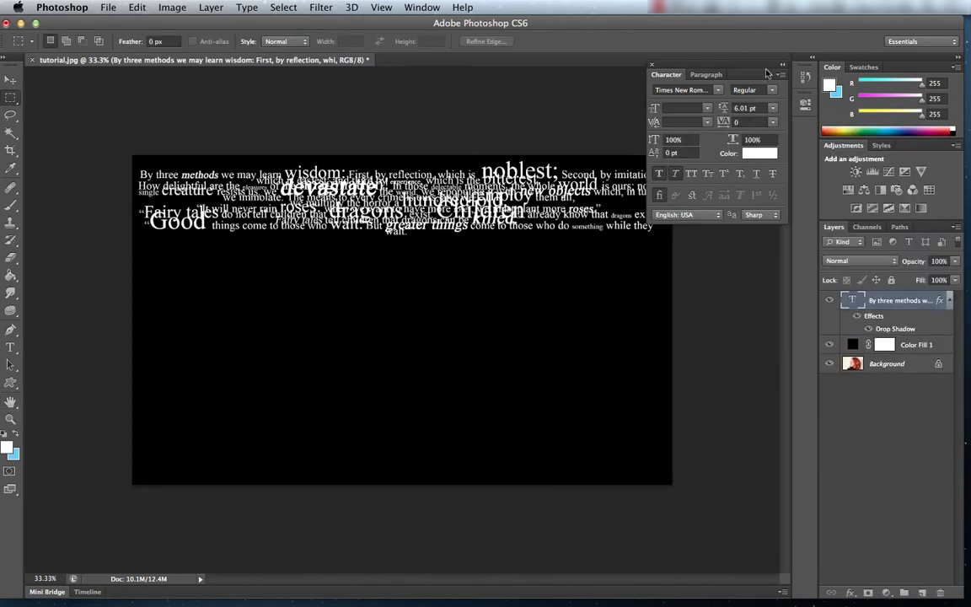
pyautogui.click(651, 65)
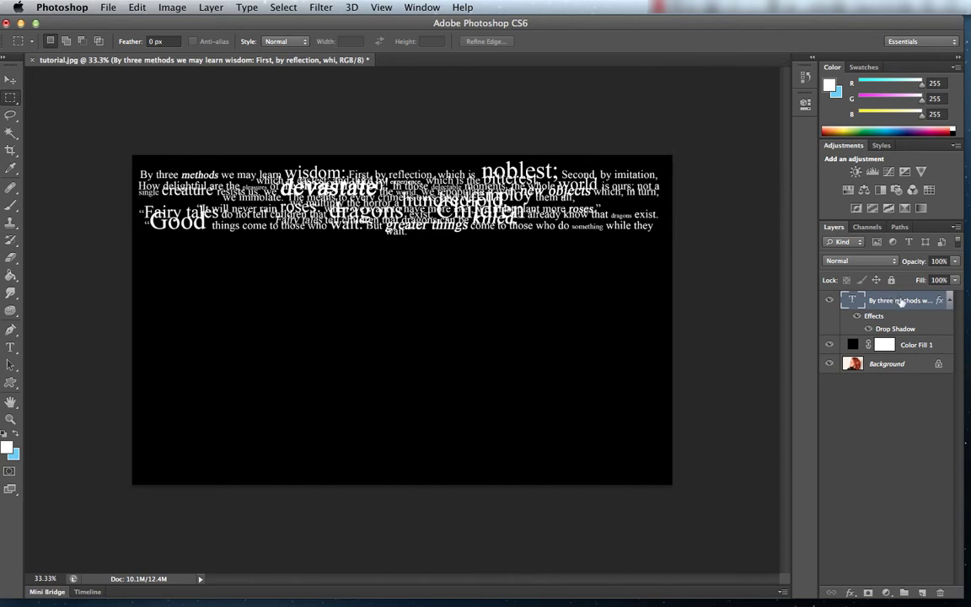
# Duplicate the quote text layer and move the copy just below the original text block
pyautogui.moveTo(900, 301)
pyautogui.mouseDown()
pyautogui.moveTo(883, 302)
pyautogui.moveTo(921, 591)
pyautogui.mouseUp()
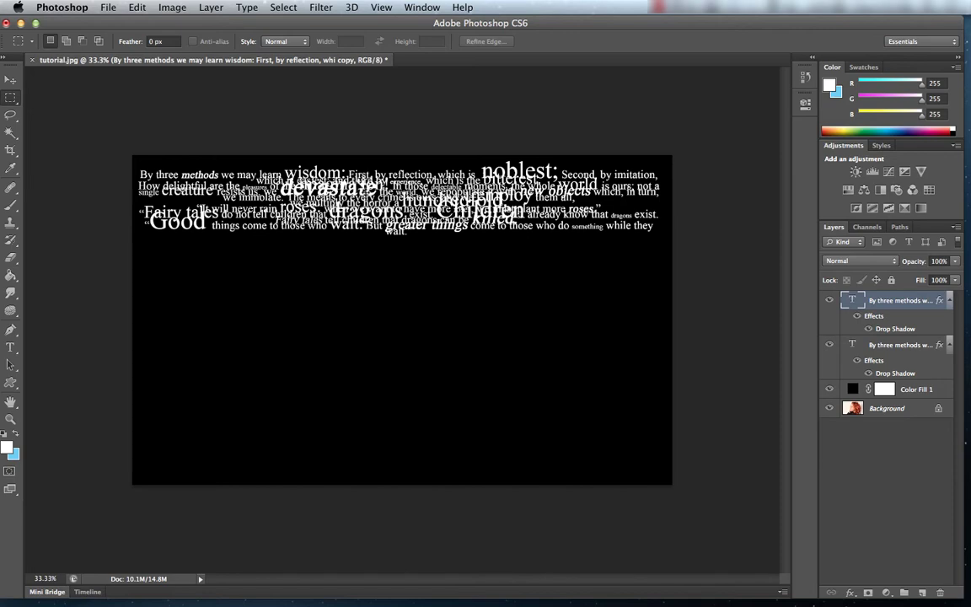
pyautogui.press('v')
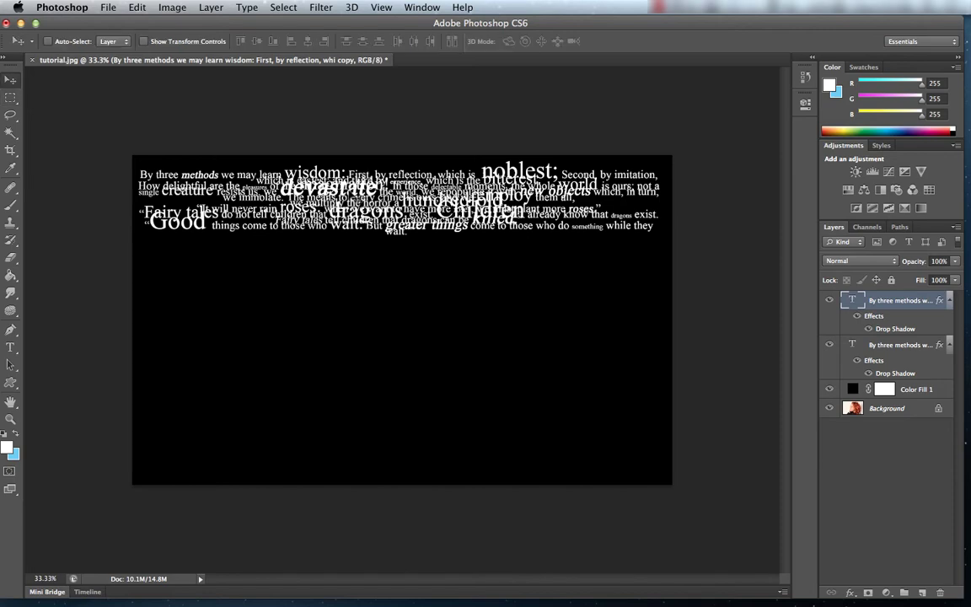
pyautogui.moveTo(353, 161); pyautogui.dragTo(365, 223)
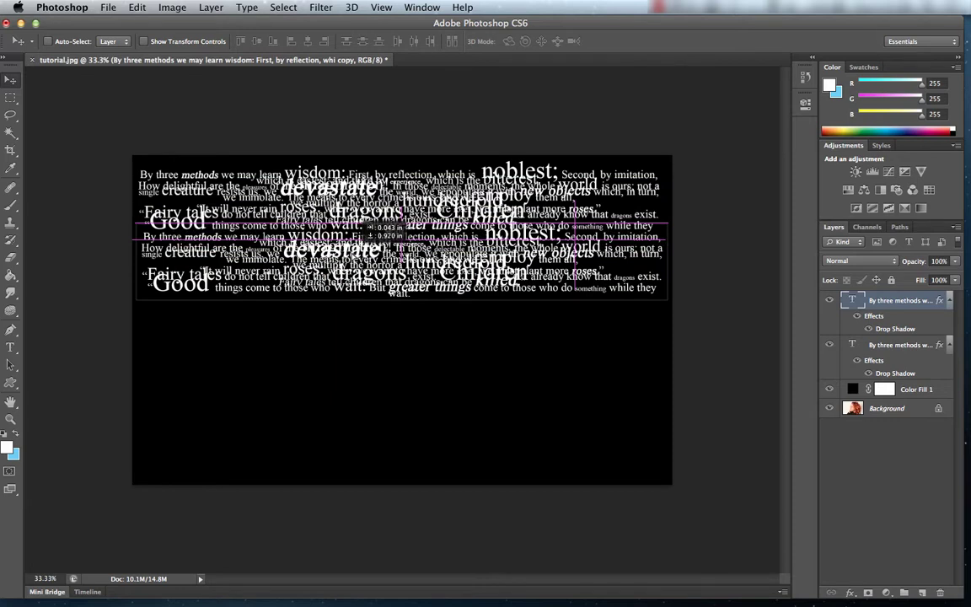
pyautogui.moveTo(365, 223); pyautogui.dragTo(365, 223)
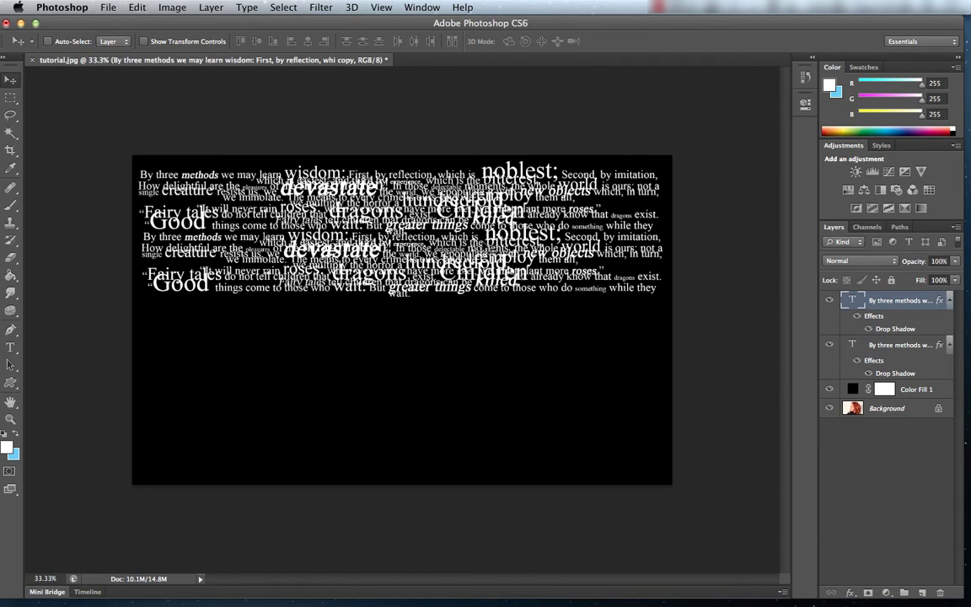
pyautogui.moveTo(434, 224); pyautogui.dragTo(434, 221)
# Scale the text copy to about 92% and shift it right and slightly up over the original
pyautogui.press('m')
pyautogui.rightClick(506, 254)
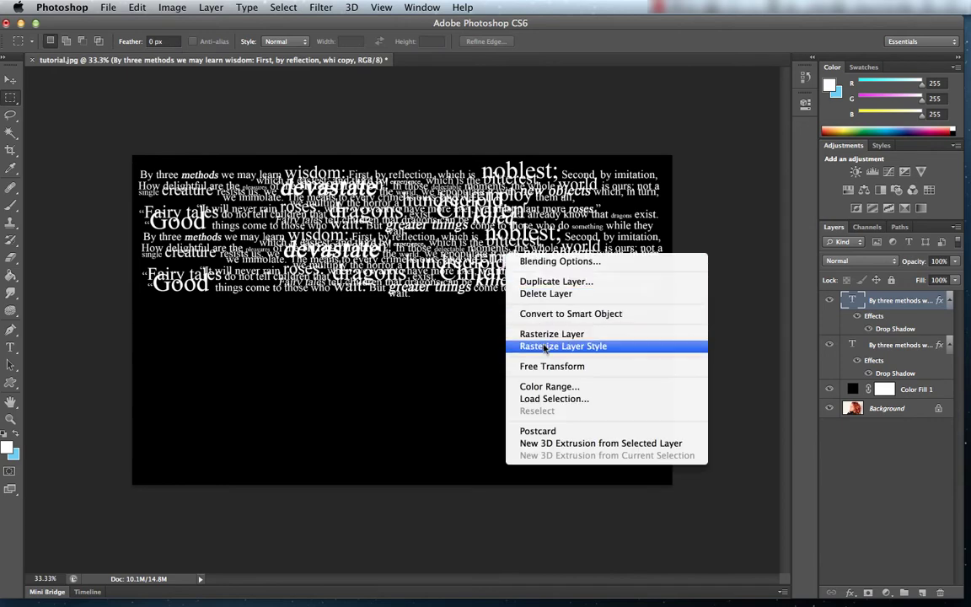
pyautogui.click(546, 367)
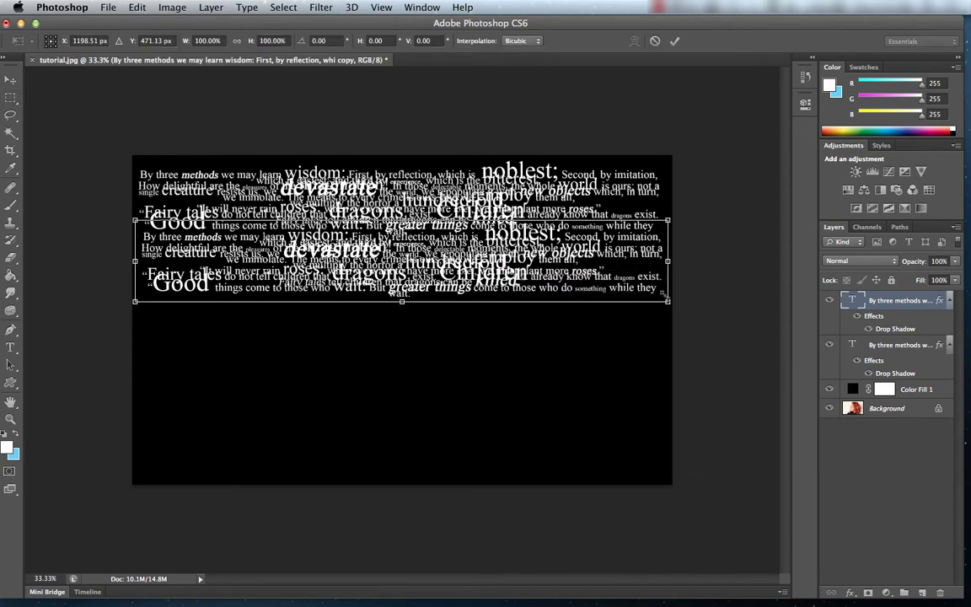
pyautogui.moveTo(667, 300); pyautogui.dragTo(633, 305)
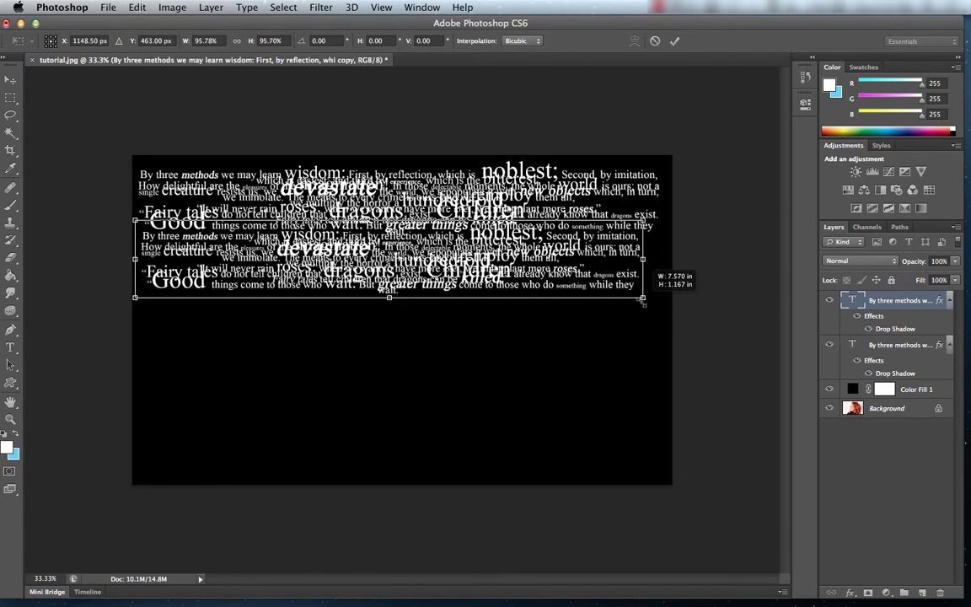
pyautogui.moveTo(634, 304); pyautogui.dragTo(627, 296)
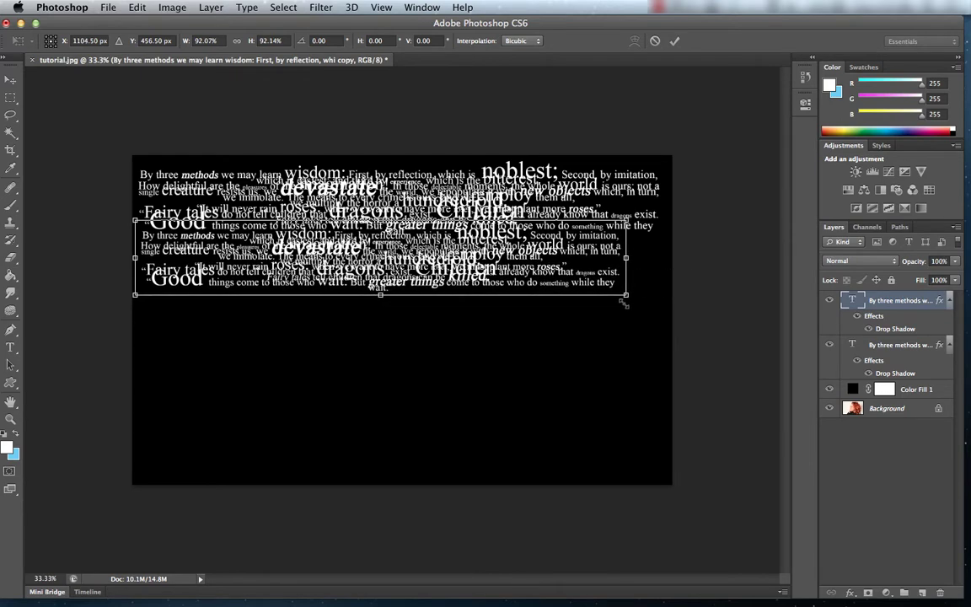
pyautogui.moveTo(513, 230); pyautogui.dragTo(552, 228)
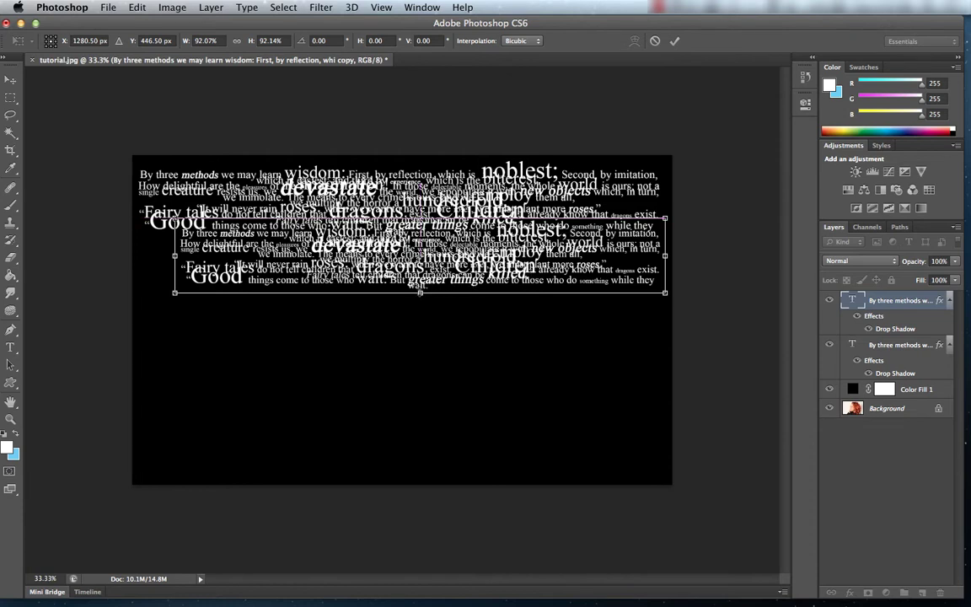
pyautogui.press('Return')
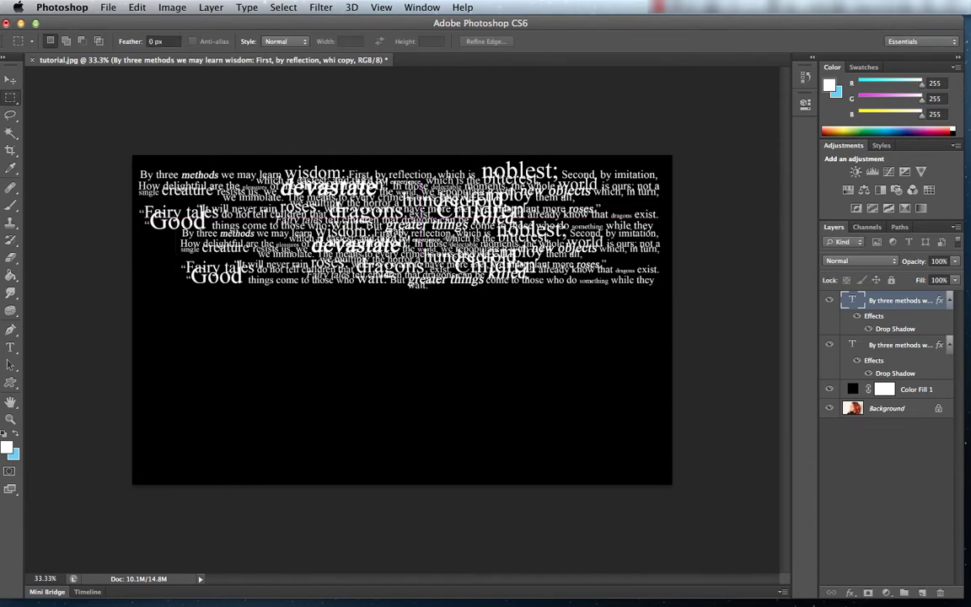
# Duplicate the quote text and turn the copy into a widened vertical strip on the left
pyautogui.moveTo(885, 311); pyautogui.dragTo(917, 548)
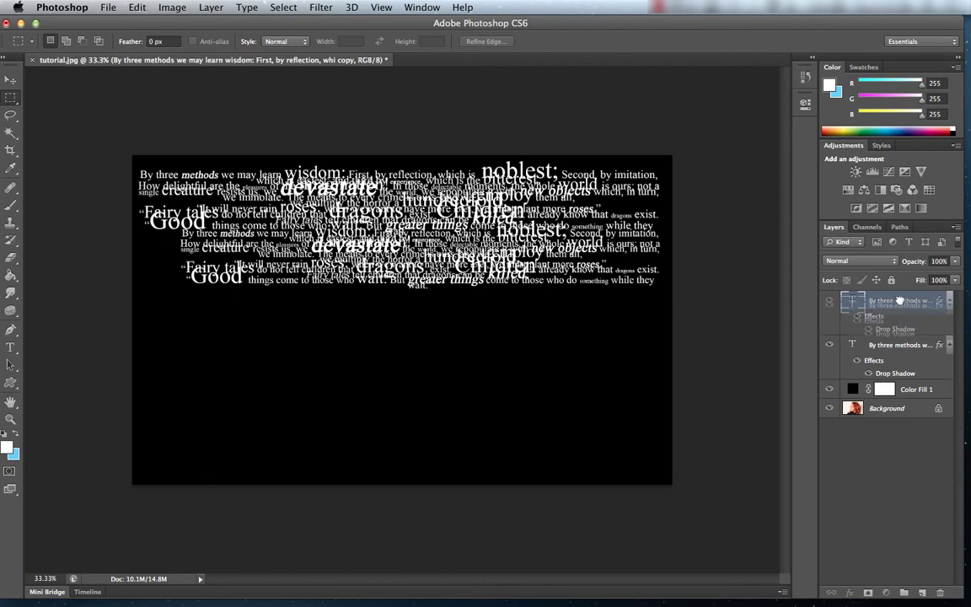
pyautogui.moveTo(922, 588); pyautogui.dragTo(922, 591)
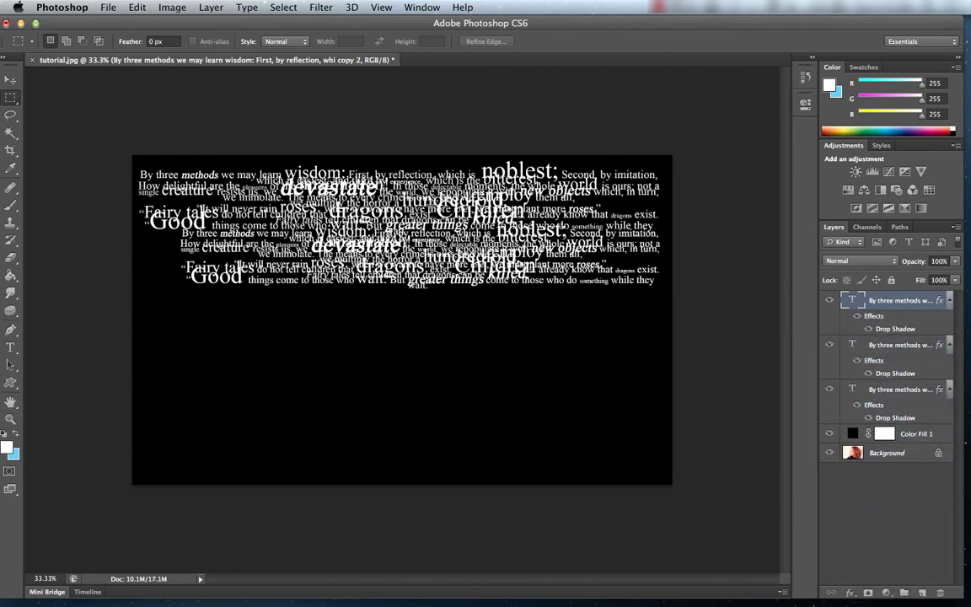
pyautogui.rightClick(429, 200)
pyautogui.click(455, 314)
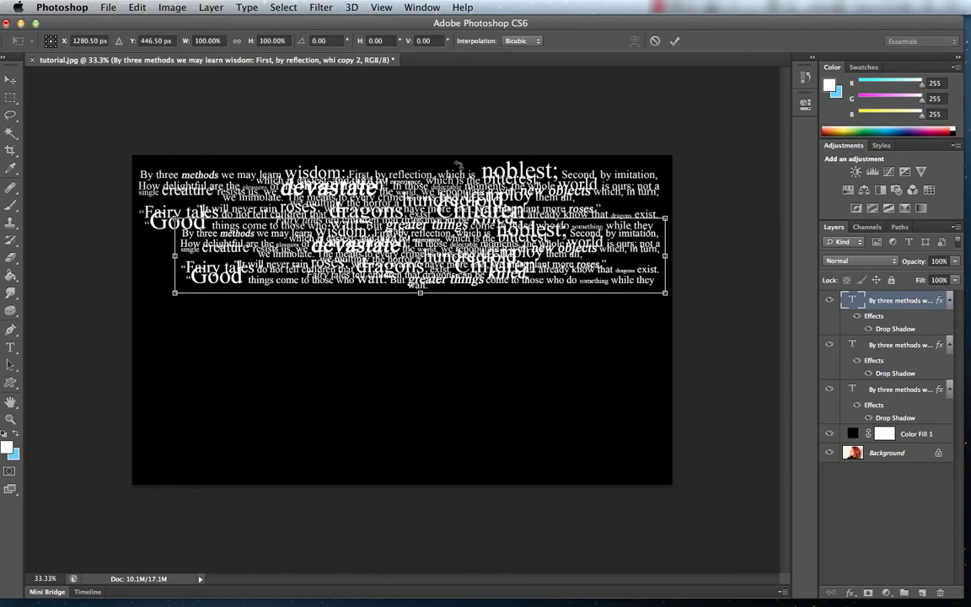
pyautogui.moveTo(456, 165); pyautogui.dragTo(464, 236)
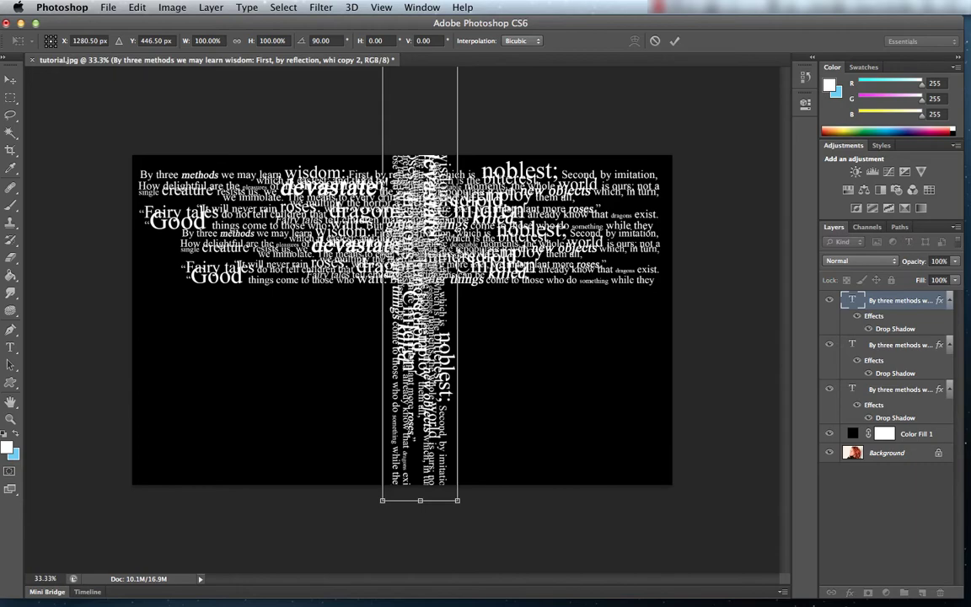
pyautogui.moveTo(382, 284); pyautogui.dragTo(271, 329)
pyautogui.press('Return')
# Duplicate the vertical strip and place the tilted copy on the right side
pyautogui.moveTo(893, 300); pyautogui.dragTo(922, 592)
pyautogui.moveTo(363, 338); pyautogui.dragTo(471, 337)
pyautogui.hotkey('ctrl', 't')
pyautogui.moveTo(531, 383)
pyautogui.mouseDown()
pyautogui.moveTo(548, 385)
pyautogui.moveTo(590, 320)
pyautogui.mouseUp()
pyautogui.press('Return')
# Add another copy rotated to a steep diagonal, moved down and left
pyautogui.moveTo(894, 300); pyautogui.dragTo(922, 593)
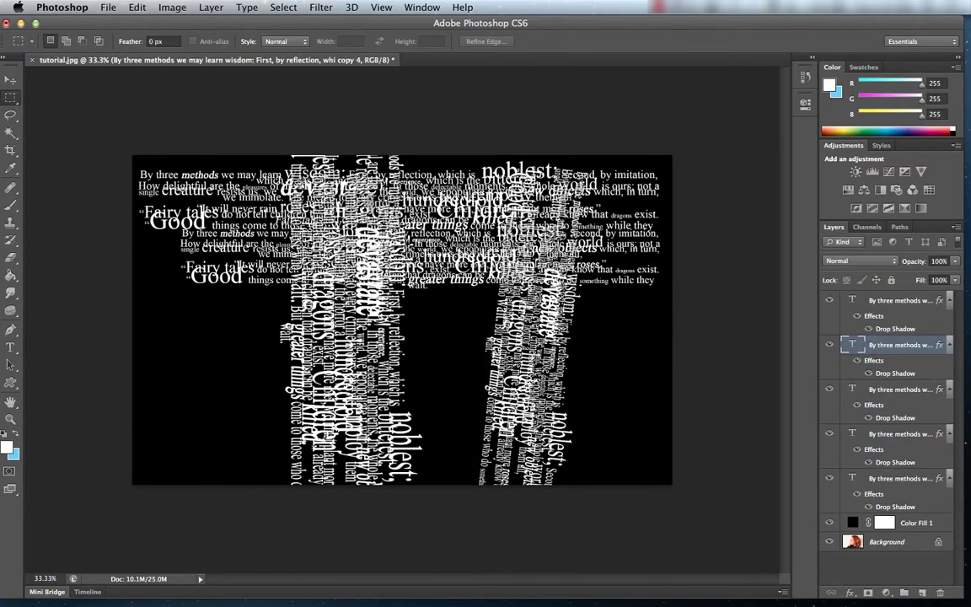
pyautogui.hotkey('ctrl', 't')
pyautogui.moveTo(708, 580); pyautogui.dragTo(548, 307)
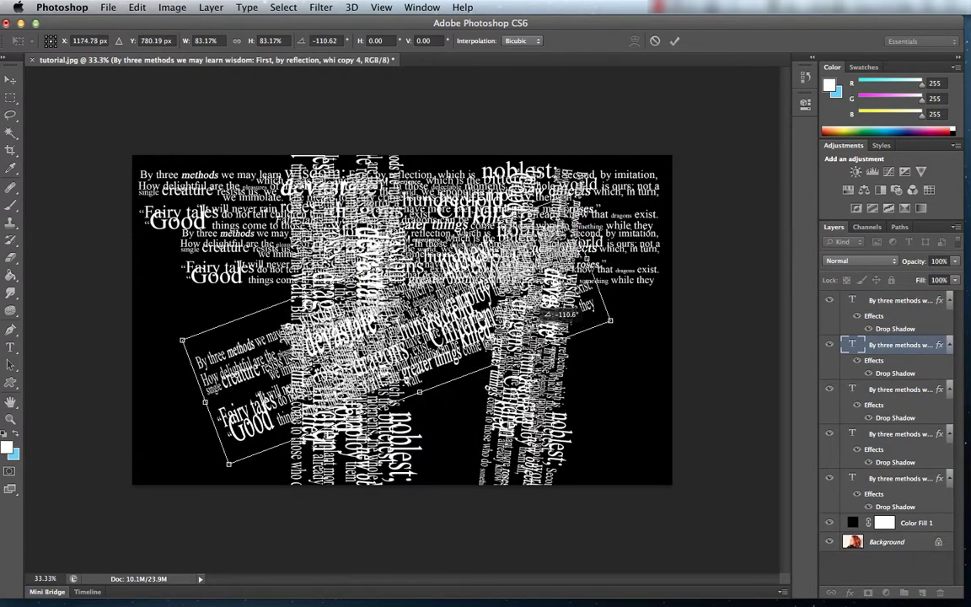
pyautogui.moveTo(397, 371); pyautogui.dragTo(388, 413)
pyautogui.press('Return')
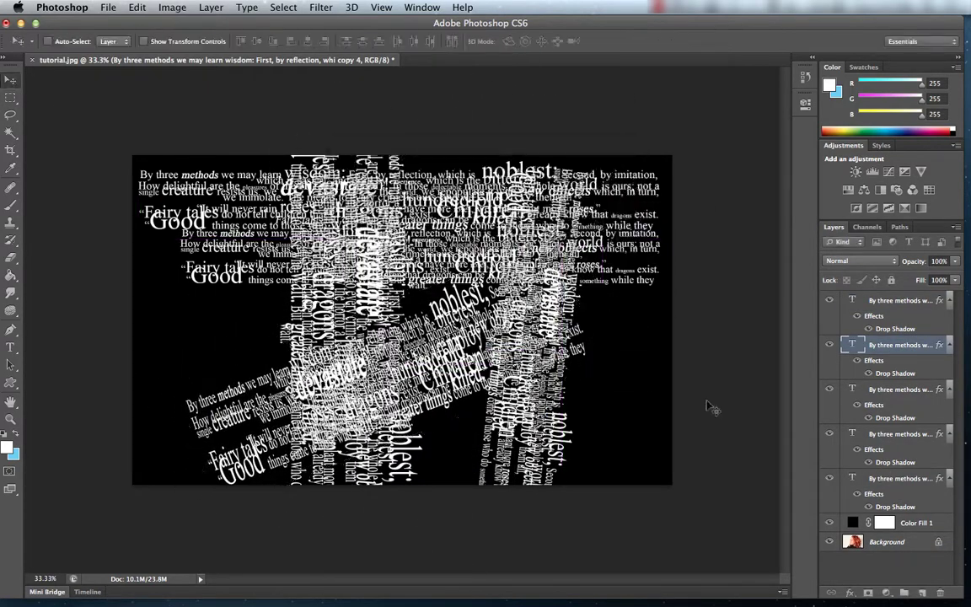
# Duplicate the diagonal strip with Ctrl+J, then rotate and shrink the new copy
pyautogui.hotkey('ctrl', 'j')
pyautogui.hotkey('ctrl', 't')
pyautogui.moveTo(425, 321); pyautogui.dragTo(379, 288)
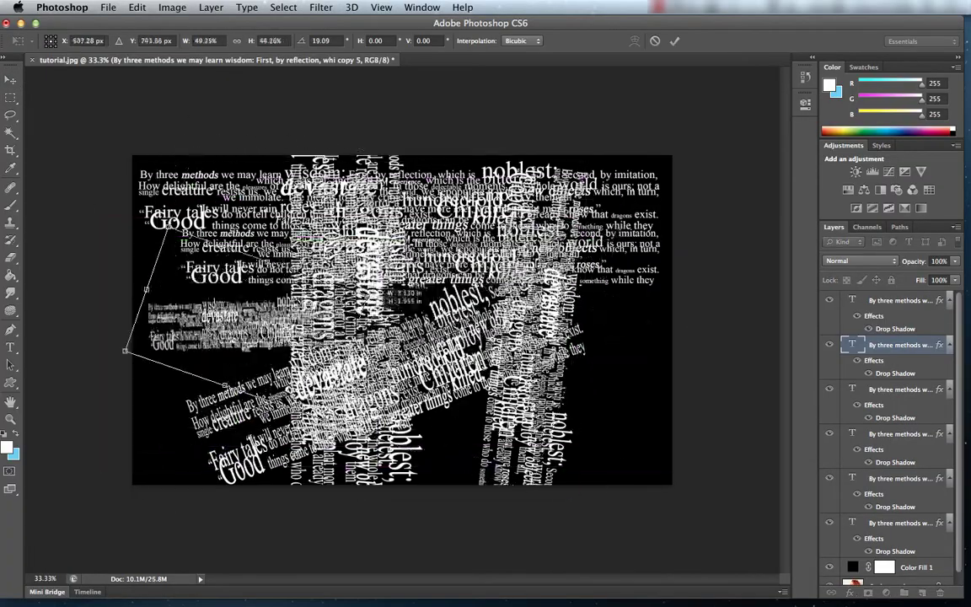
pyautogui.press('Return')
# Stretch a text block much taller, shift it right, and tilt it about 8 degrees clockwise
pyautogui.scroll(3, 384, 291)
pyautogui.hotkey('ctrl', 't')
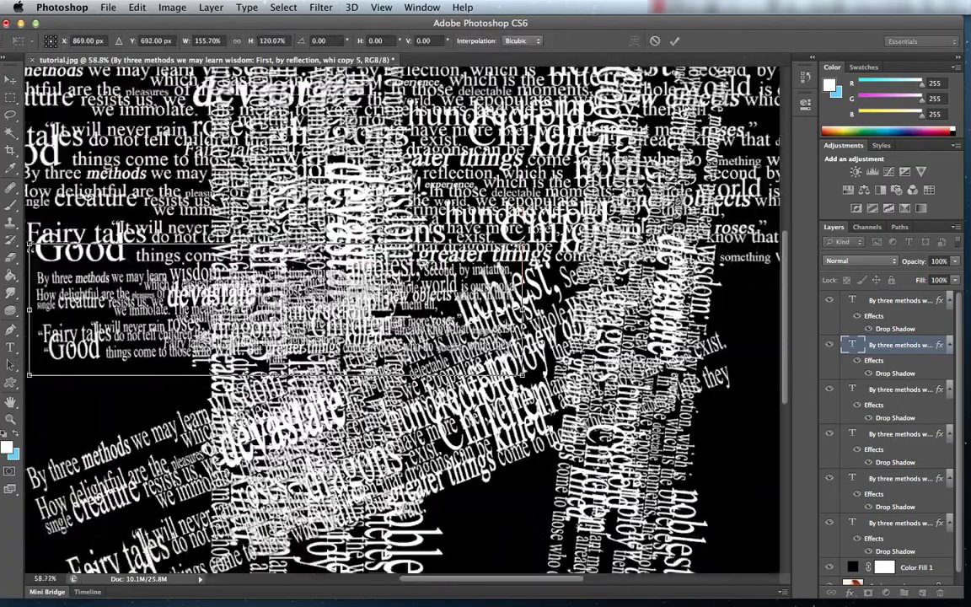
pyautogui.scroll(-3, 268, 305)
pyautogui.moveTo(267, 305); pyautogui.dragTo(267, 126)
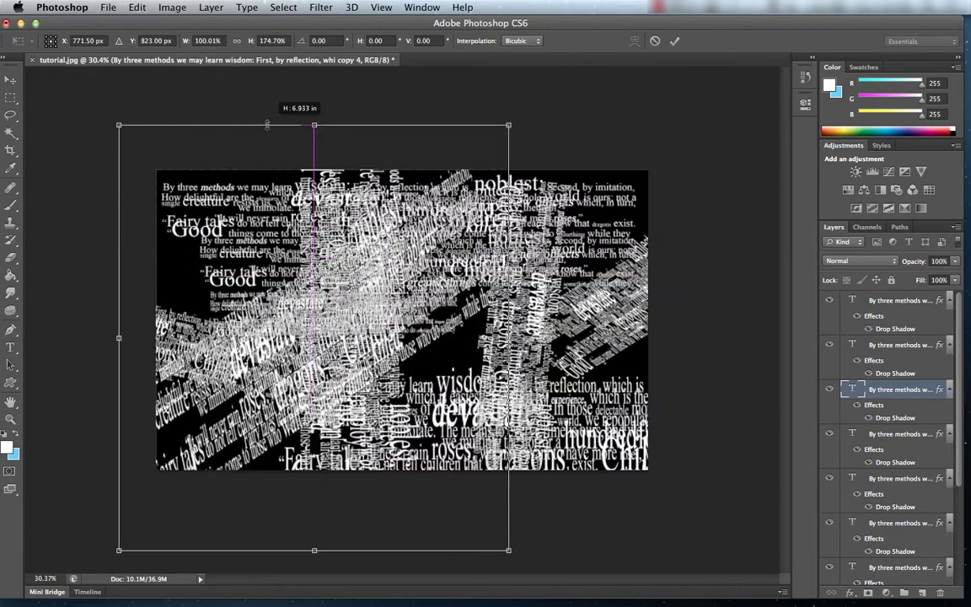
pyautogui.moveTo(224, 340); pyautogui.dragTo(375, 350)
pyautogui.moveTo(292, 128); pyautogui.dragTo(321, 105)
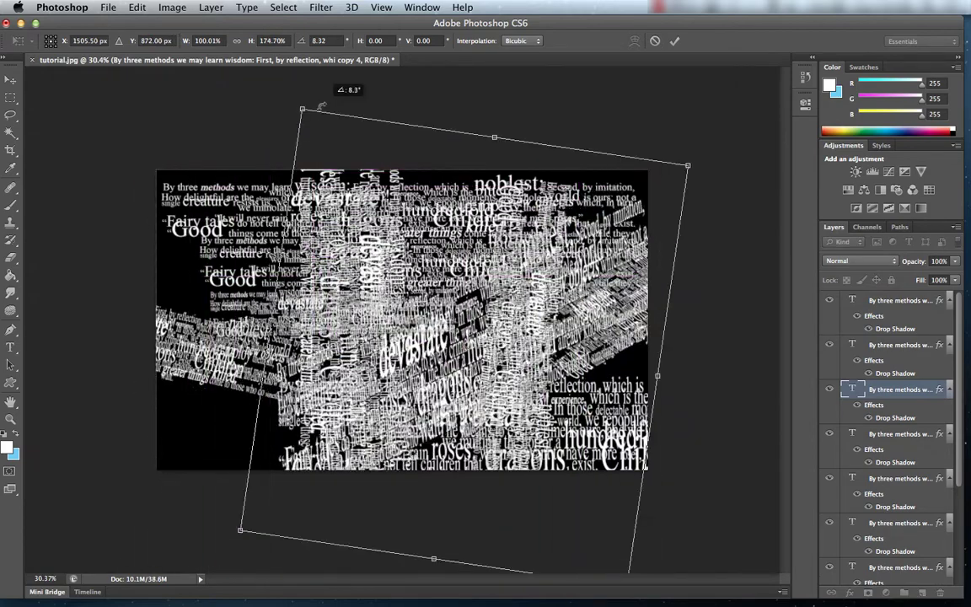
pyautogui.press('Return')
# Rasterize a text layer into pixels and apply a transform to it
pyautogui.scroll(1, 383, 321)
pyautogui.rightClick(354, 265)
pyautogui.click(411, 342)
pyautogui.hotkey('ctrl', 't')
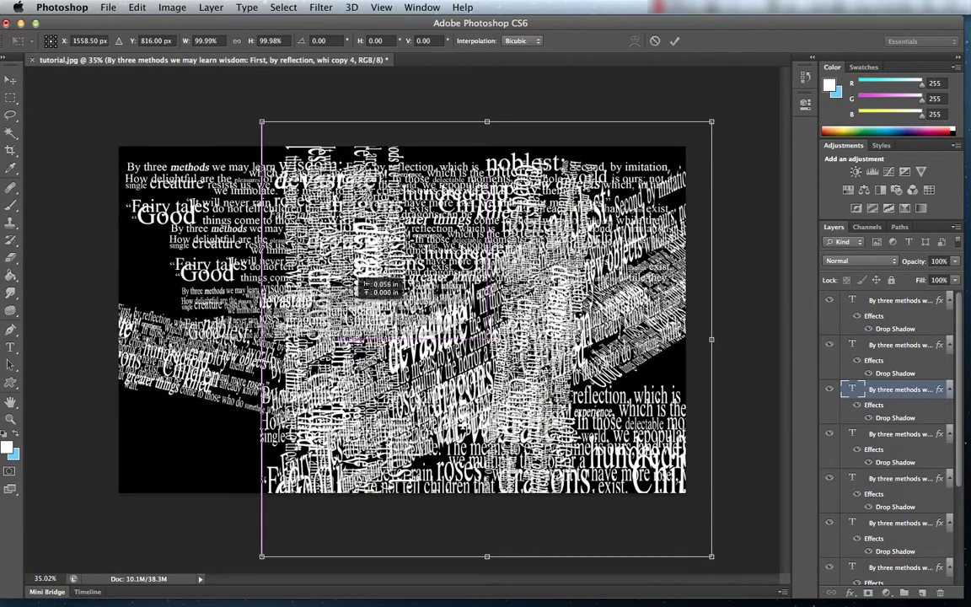
pyautogui.press('Return')
# Enlarge the copy 2 vertical strip to about 143%
pyautogui.rightClick(325, 159)
pyautogui.click(357, 282)
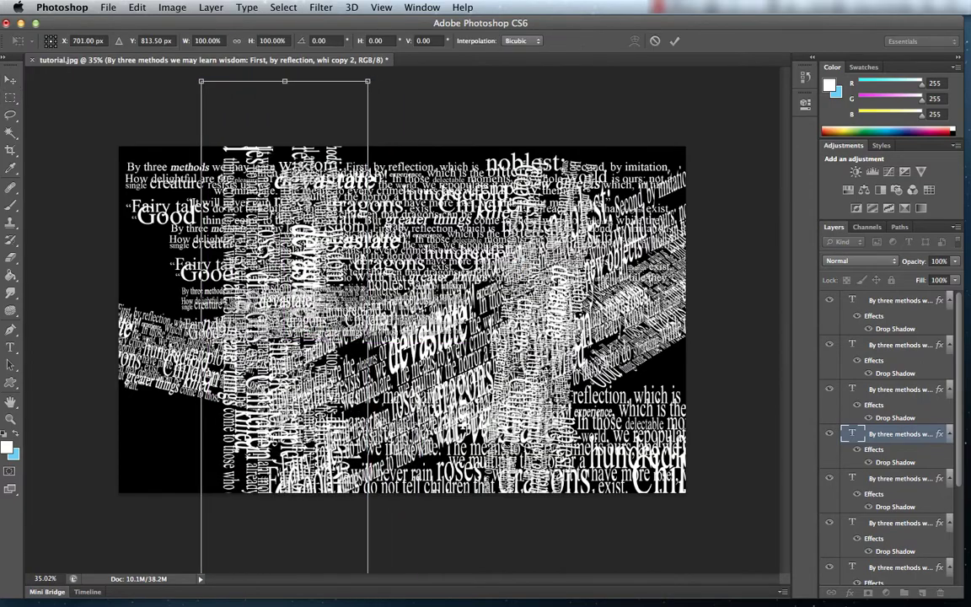
pyautogui.scroll(-1, 405, 321)
pyautogui.moveTo(412, 527); pyautogui.dragTo(574, 557)
pyautogui.scroll(1, 552, 509)
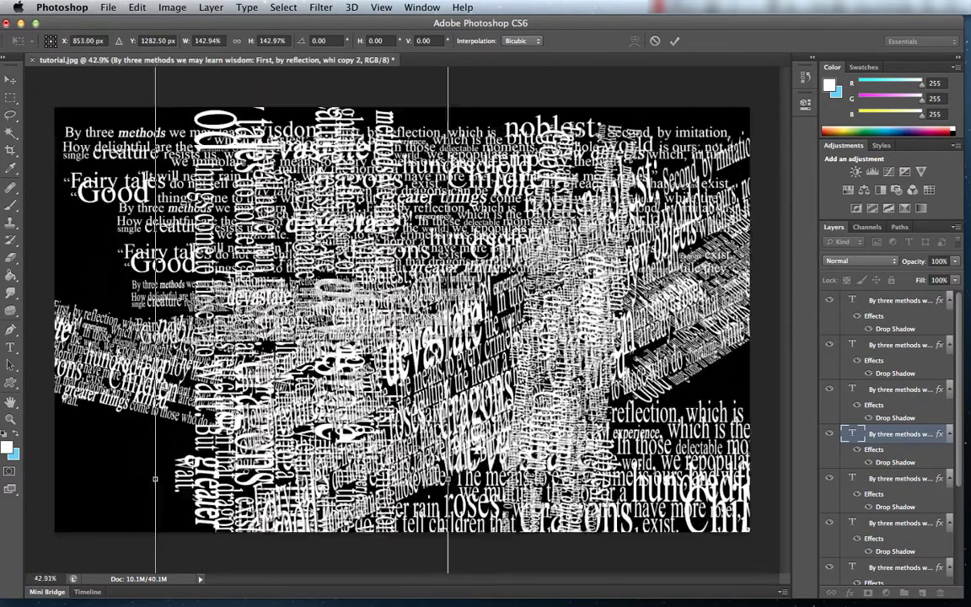
pyautogui.press('Return')
pyautogui.scroll(-1, 396, 320)
pyautogui.scroll(-1, 405, 320)
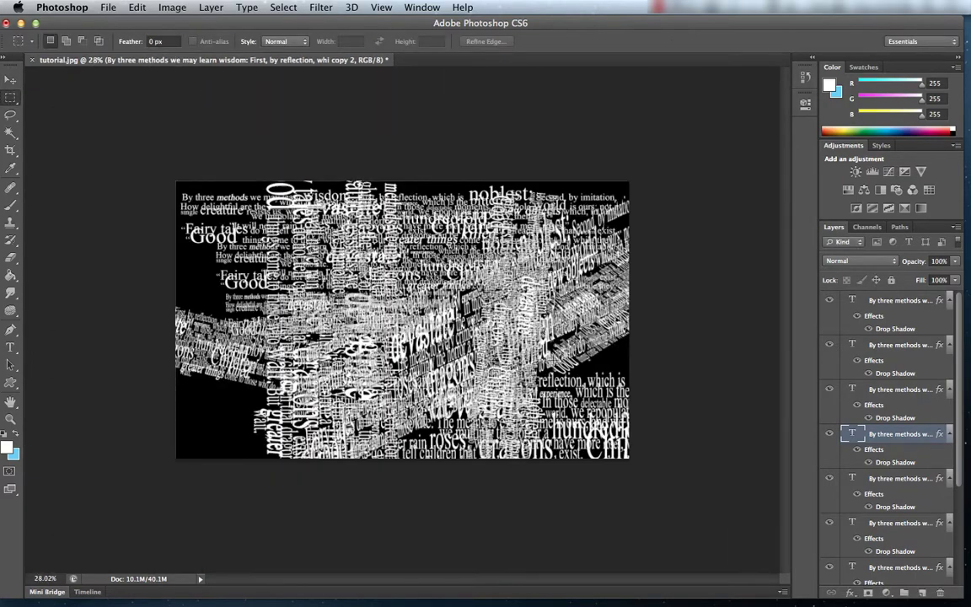
# Drag out another text copy, enlarge it to about 136 by 180 percent, and shift it left and down
pyautogui.press('v')
pyautogui.moveTo(405, 320); pyautogui.dragTo(476, 346)
pyautogui.hotkey('ctrl', 't')
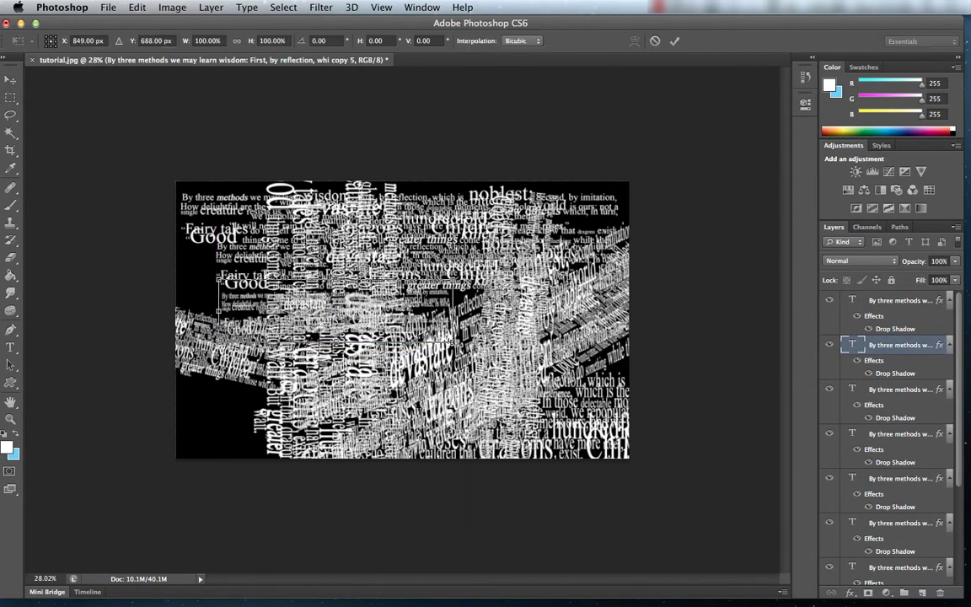
pyautogui.moveTo(218, 310); pyautogui.dragTo(197, 286)
pyautogui.press('Return')
pyautogui.moveTo(356, 323); pyautogui.dragTo(337, 331)
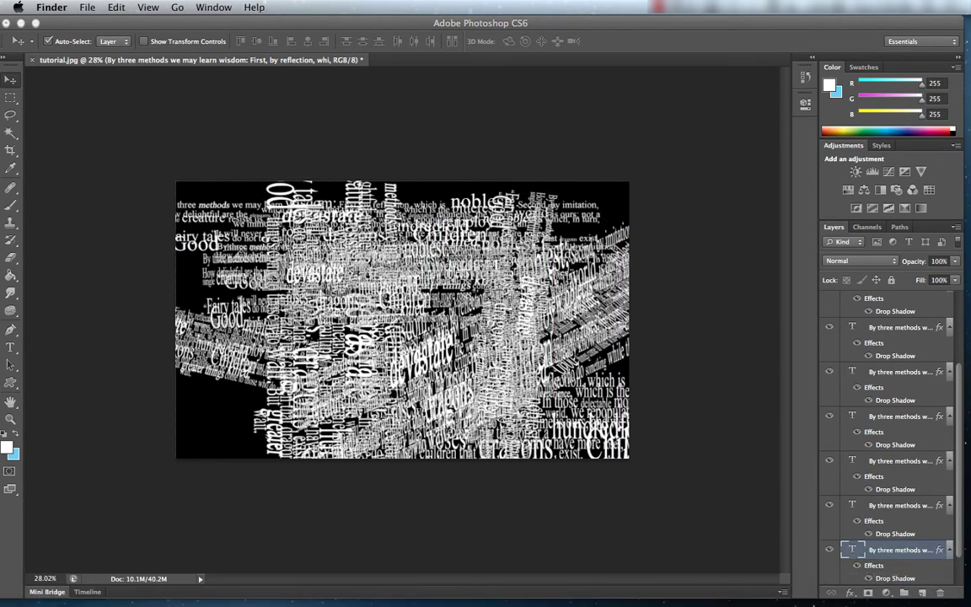
# Alt-drag out another copy of the quote text and reposition it lower on the canvas
pyautogui.click(404, 316)
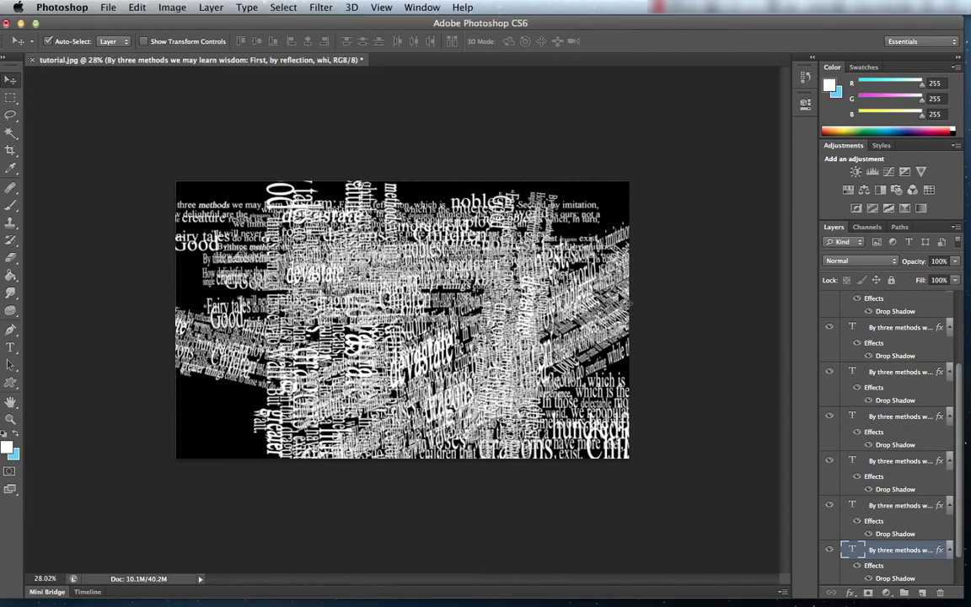
pyautogui.moveTo(404, 316); pyautogui.dragTo(476, 329)
pyautogui.moveTo(542, 364)
pyautogui.mouseDown()
pyautogui.moveTo(530, 392)
pyautogui.moveTo(548, 417)
pyautogui.mouseUp()
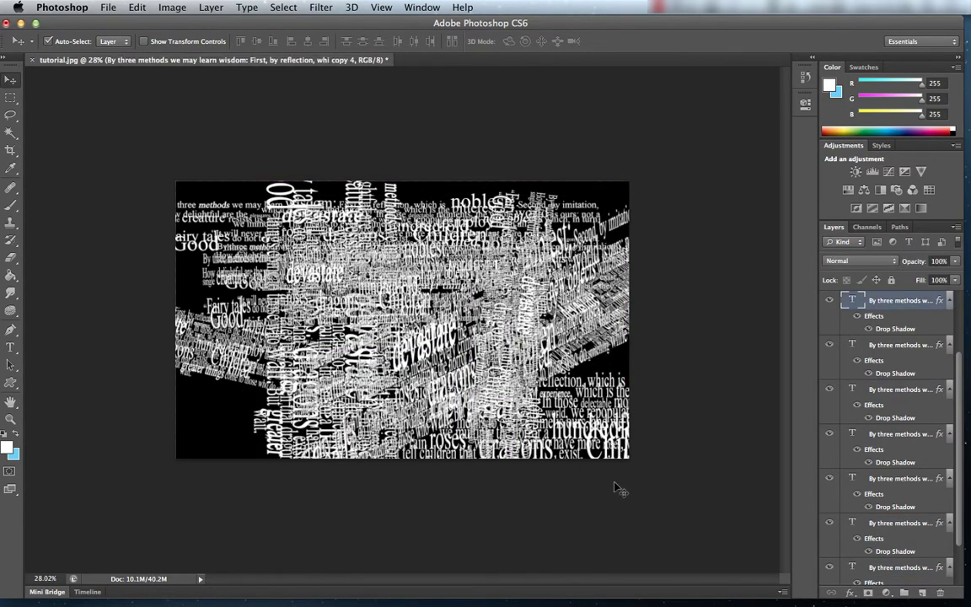
pyautogui.scroll(2, 624, 506)
pyautogui.scroll(-3, 649, 518)
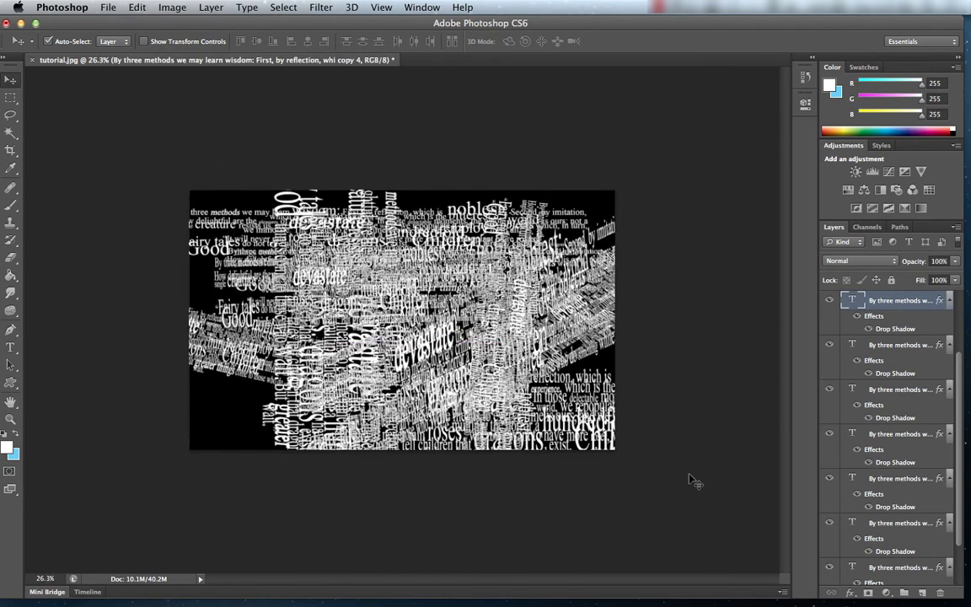
# Move the copy 4 and copy 6 text blocks down and left, then select all text layers
pyautogui.click(897, 520)
pyautogui.scroll(-3, 852, 531)
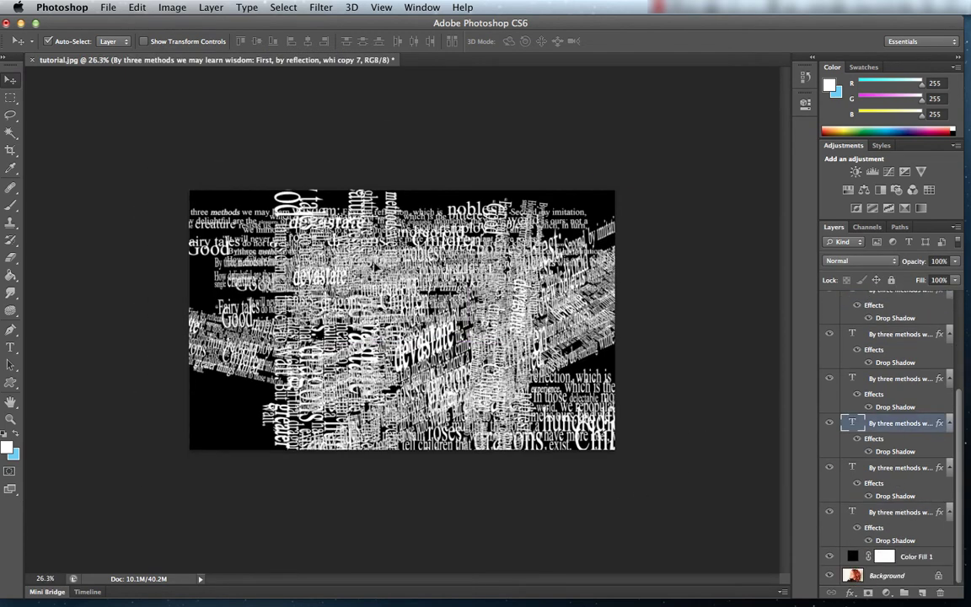
pyautogui.moveTo(343, 243); pyautogui.dragTo(308, 226)
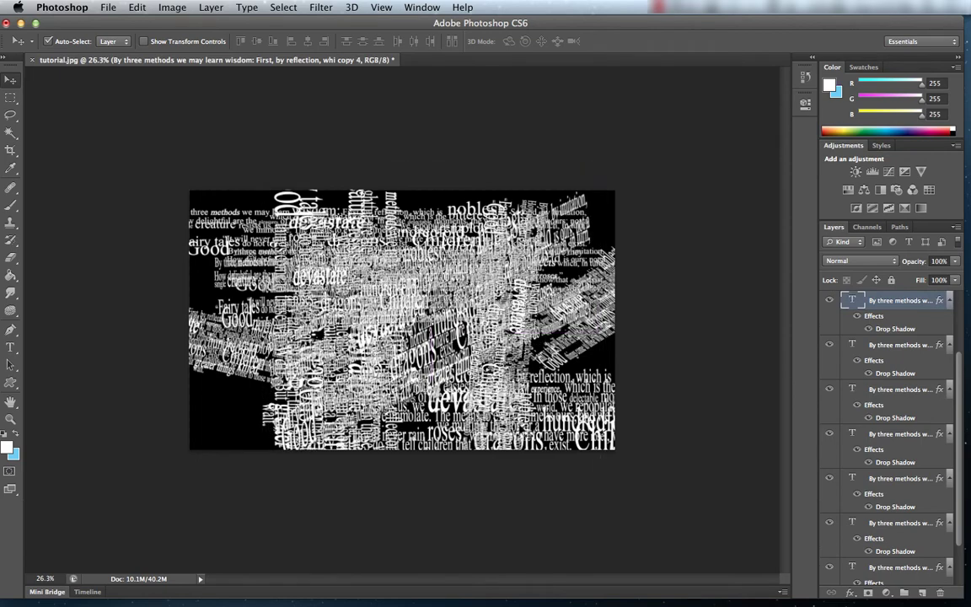
pyautogui.moveTo(506, 404); pyautogui.dragTo(397, 397)
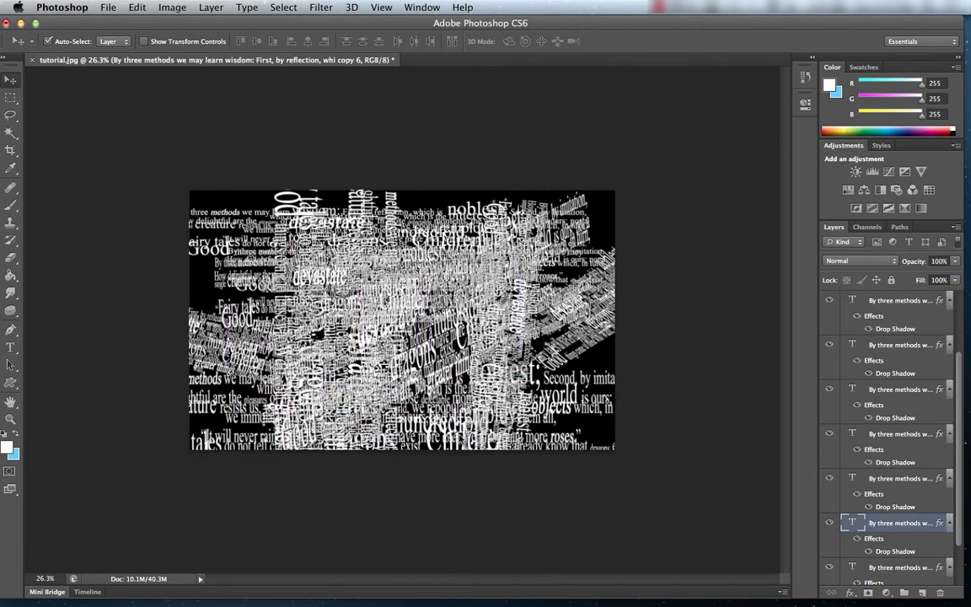
pyautogui.moveTo(540, 211); pyautogui.dragTo(443, 266)
pyautogui.press('m')
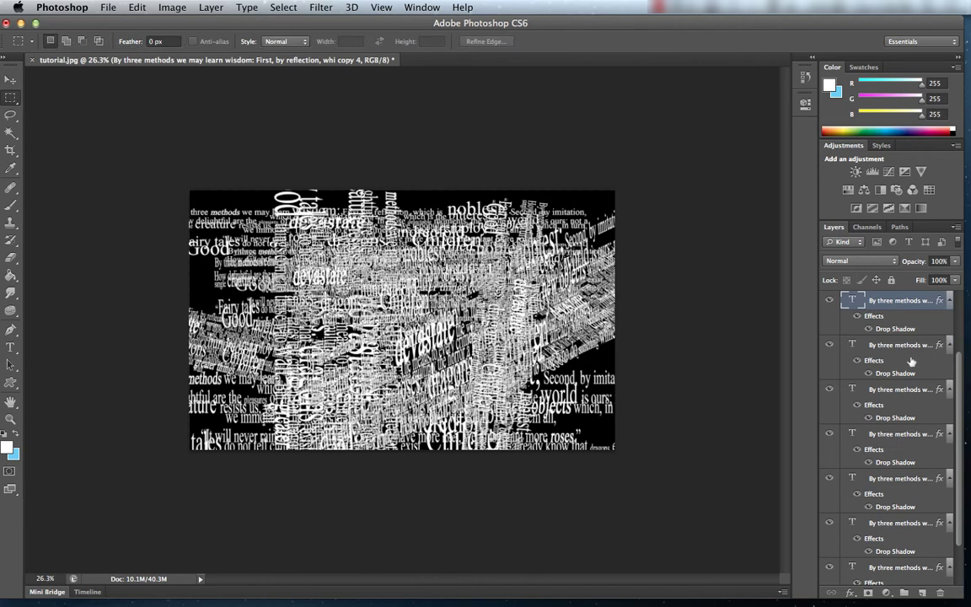
pyautogui.scroll(-1, 911, 361)
pyautogui.keyDown('shift'); pyautogui.click(895, 515); pyautogui.keyUp('shift')
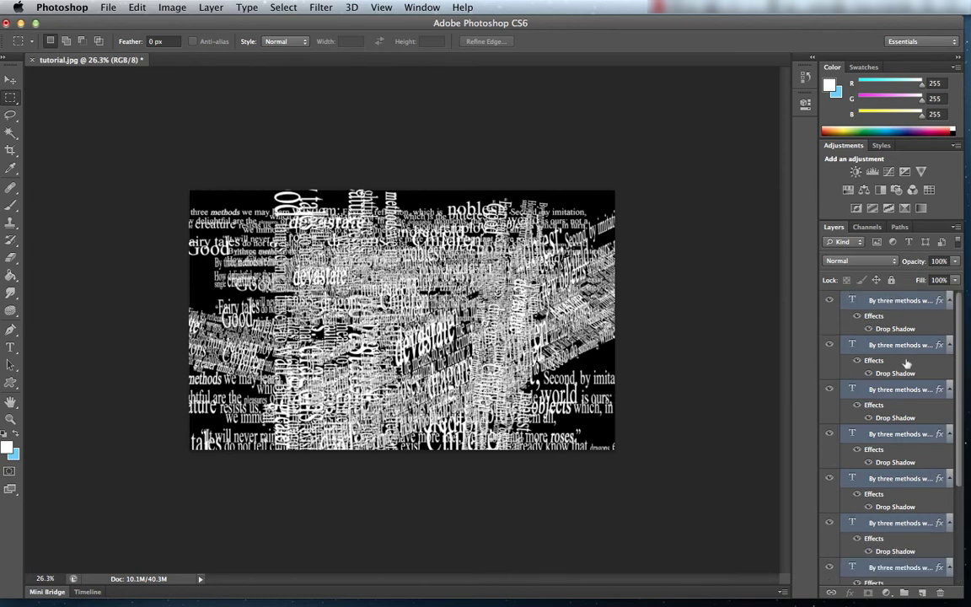
# Merge the selected quote-text layers into a single layer
pyautogui.scroll(3, 885, 421)
pyautogui.click(320, 7)
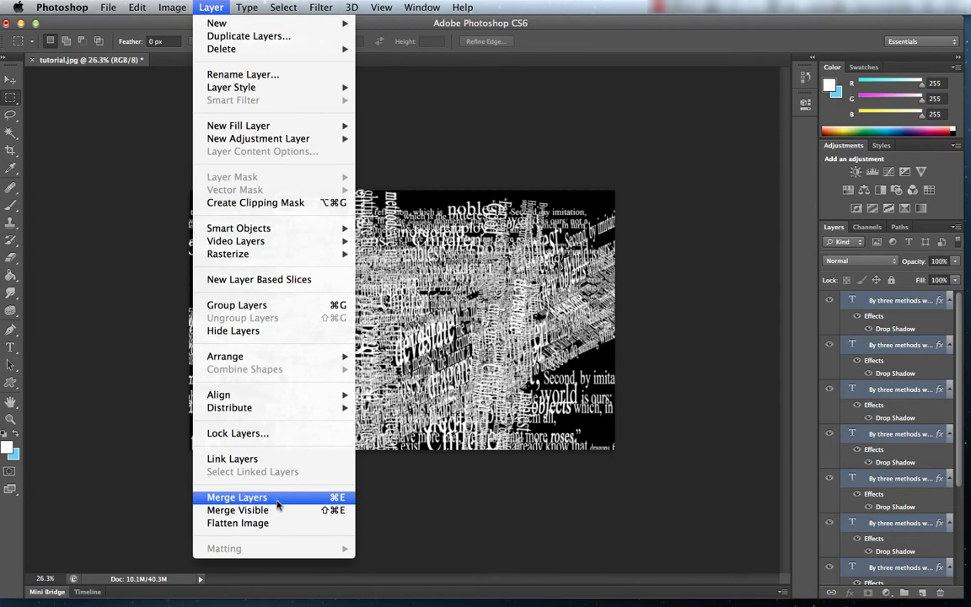
pyautogui.click(279, 503)
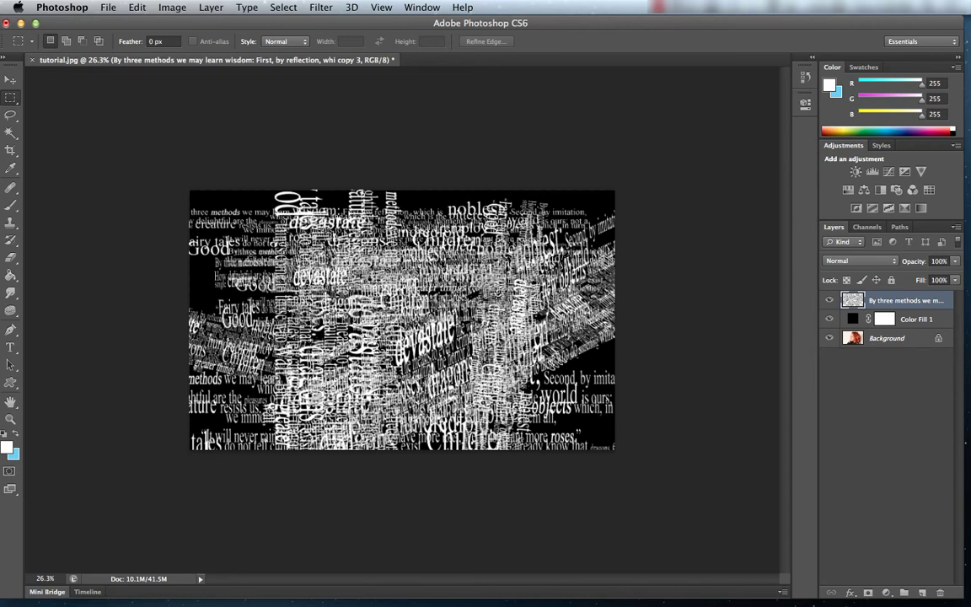
# Shift the merged text pattern to the right with Free Transform and commit it
pyautogui.rightClick(386, 310)
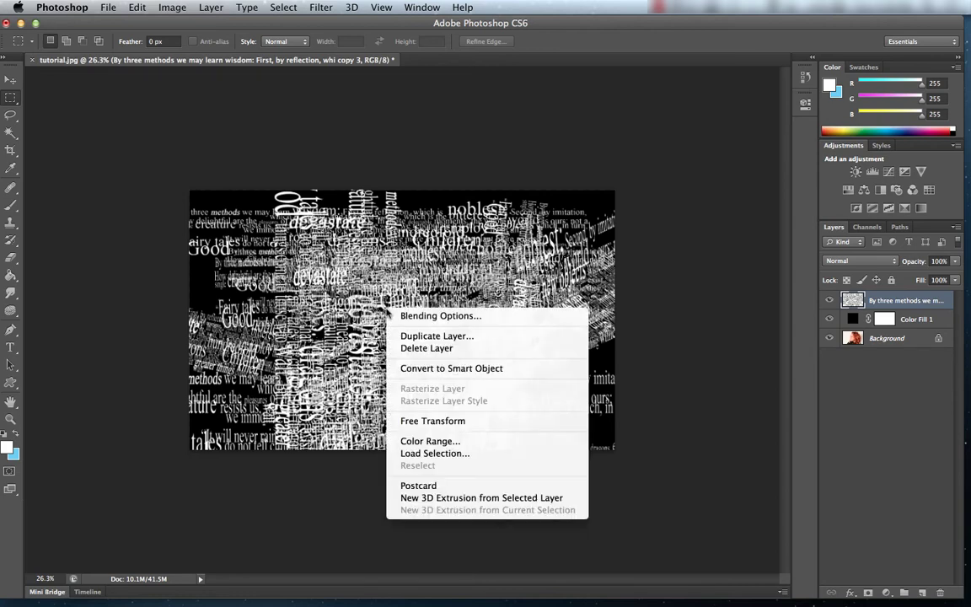
pyautogui.click(435, 421)
pyautogui.moveTo(377, 357)
pyautogui.mouseDown()
pyautogui.moveTo(437, 354)
pyautogui.moveTo(428, 352)
pyautogui.mouseUp()
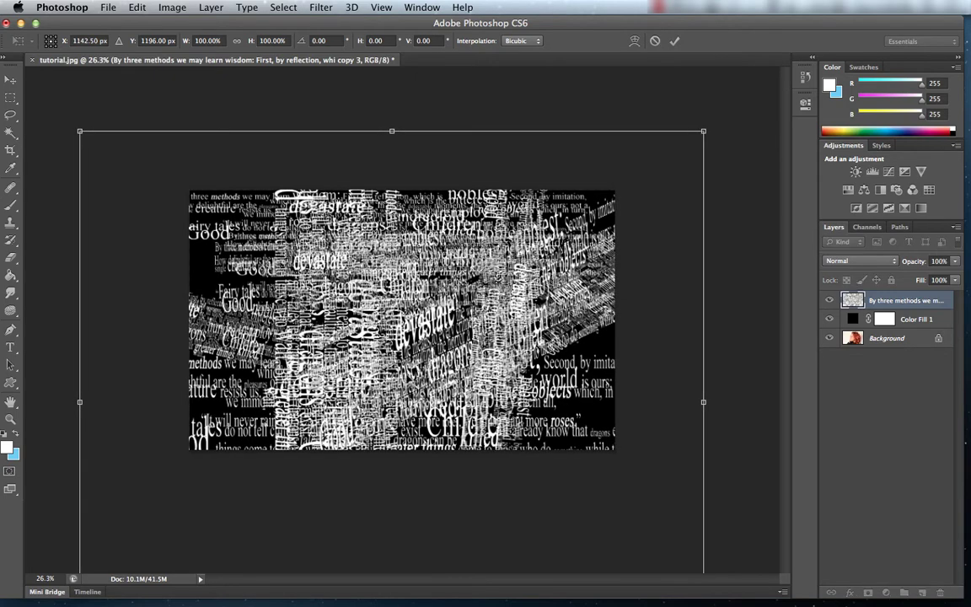
pyautogui.scroll(-2, 400, 320)
pyautogui.scroll(2, 418, 361)
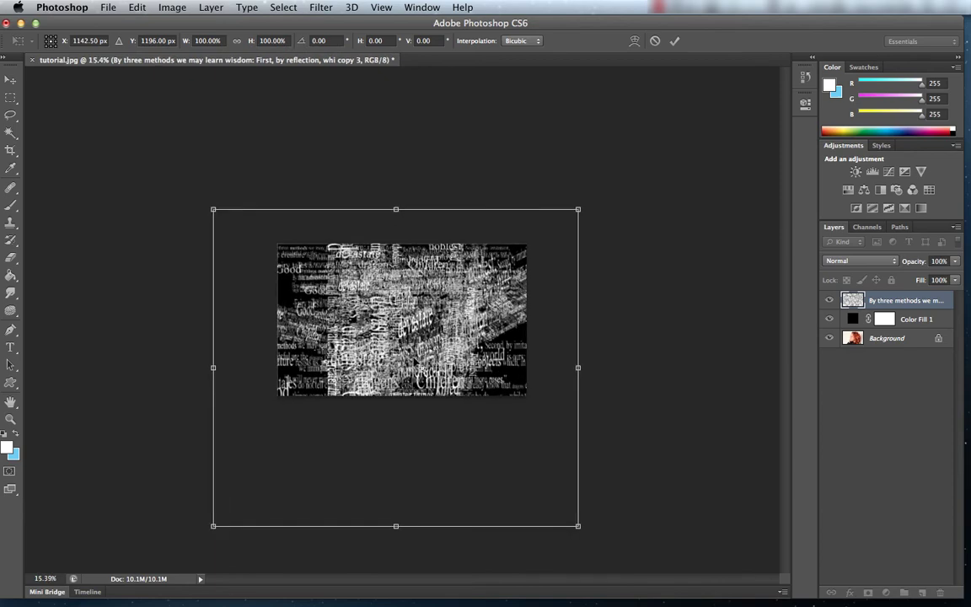
pyautogui.scroll(3, 418, 361)
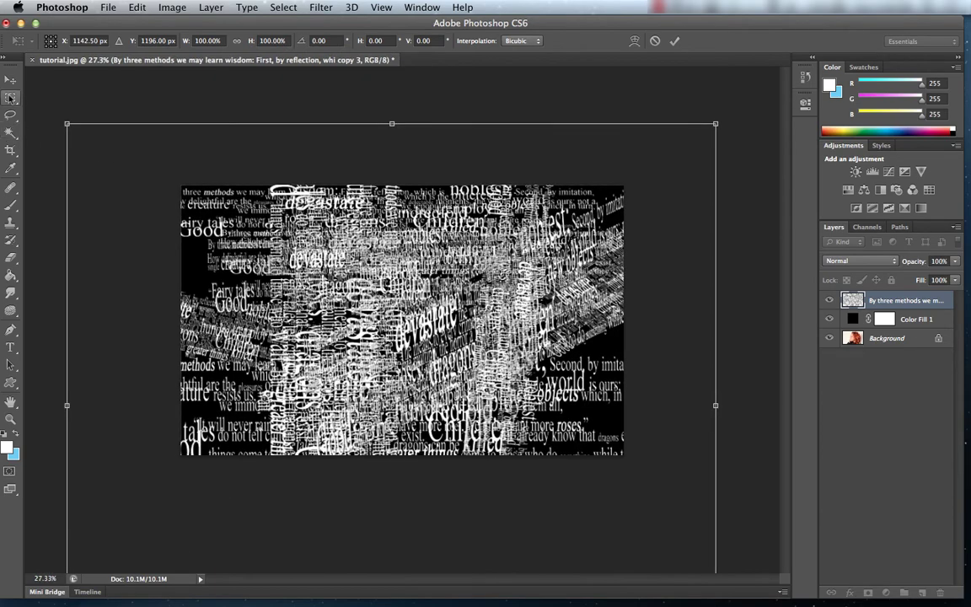
pyautogui.click(10, 81)
pyautogui.click(528, 219)
pyautogui.press('Return')
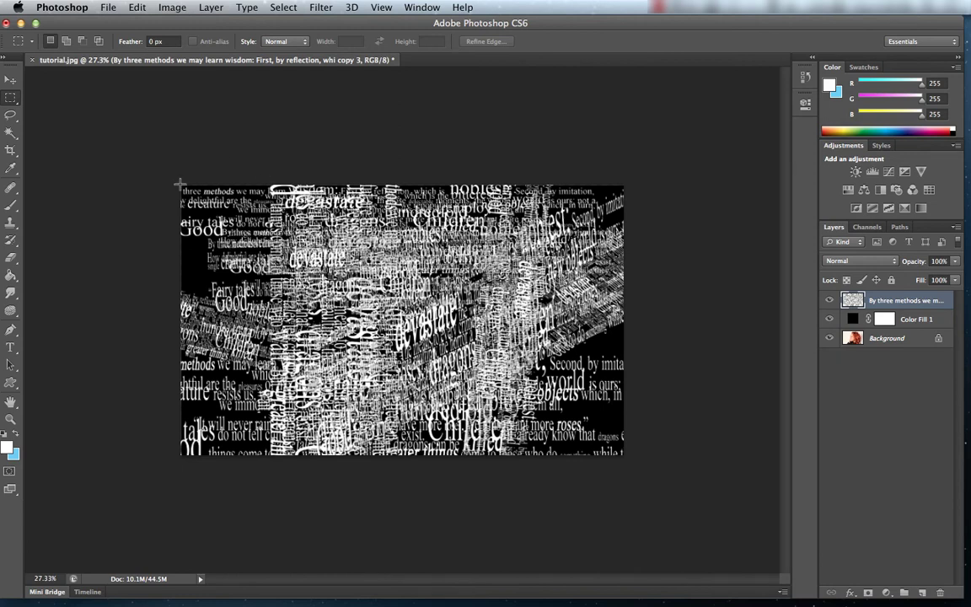
# Copy a full-canvas selection of the merged text into Layer 1, then hide the original layer
pyautogui.moveTo(181, 185)
pyautogui.mouseDown()
pyautogui.moveTo(428, 357)
pyautogui.moveTo(642, 468)
pyautogui.mouseUp()
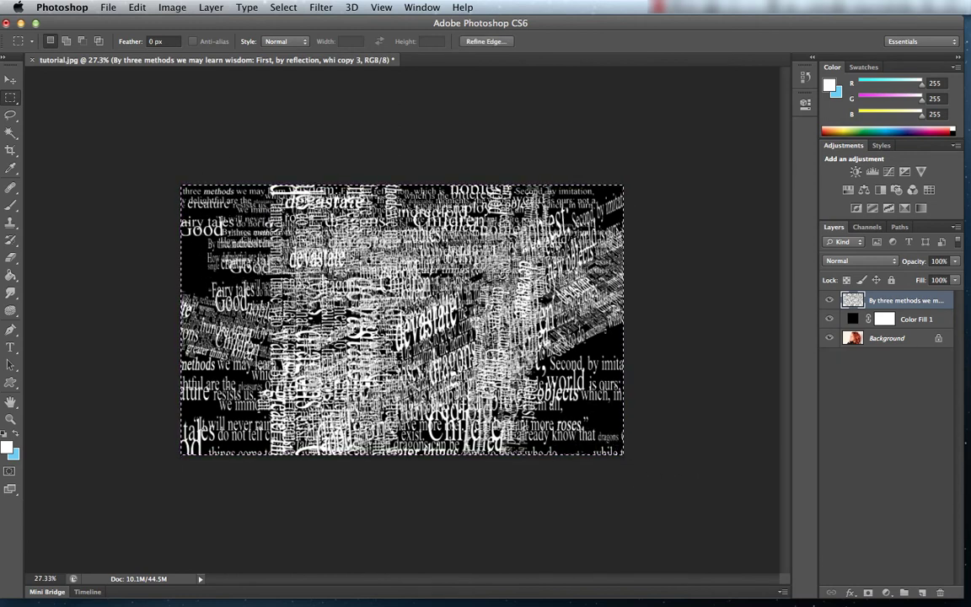
pyautogui.rightClick(428, 309)
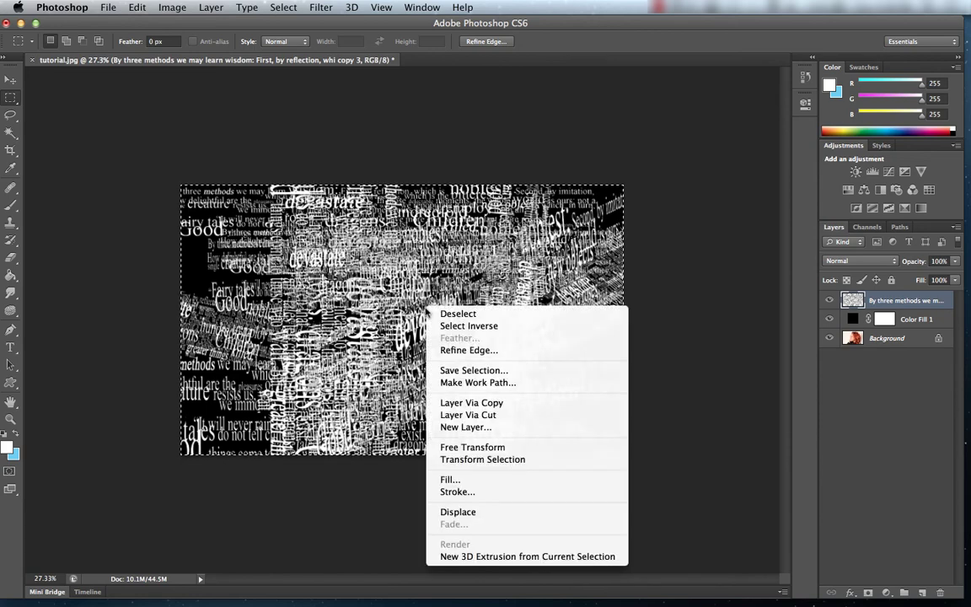
pyautogui.click(530, 403)
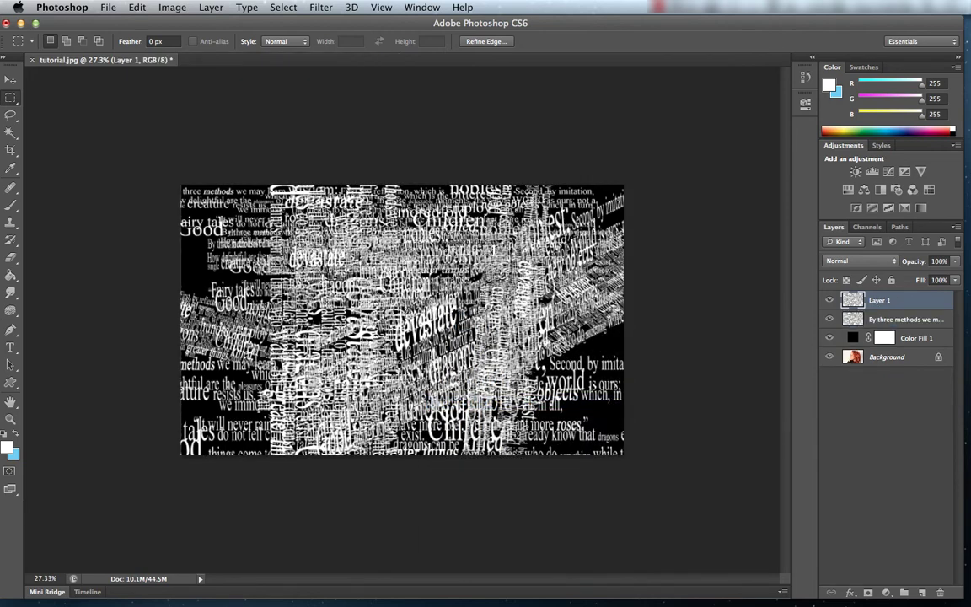
pyautogui.click(829, 318)
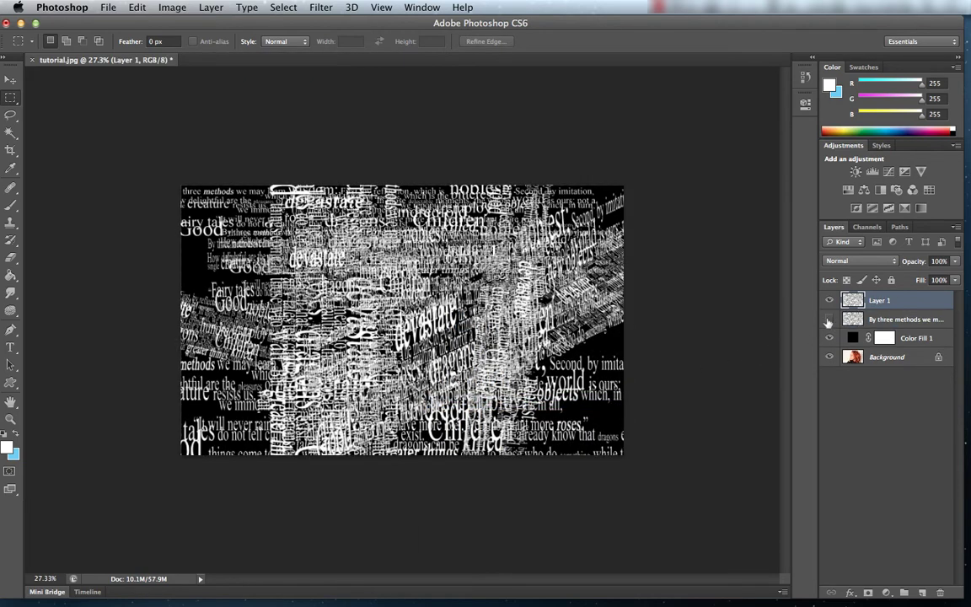
# Apply Displace at scale 15 to Layer 1 using tutorial.psd, then select the Background layer
pyautogui.click(319, 7)
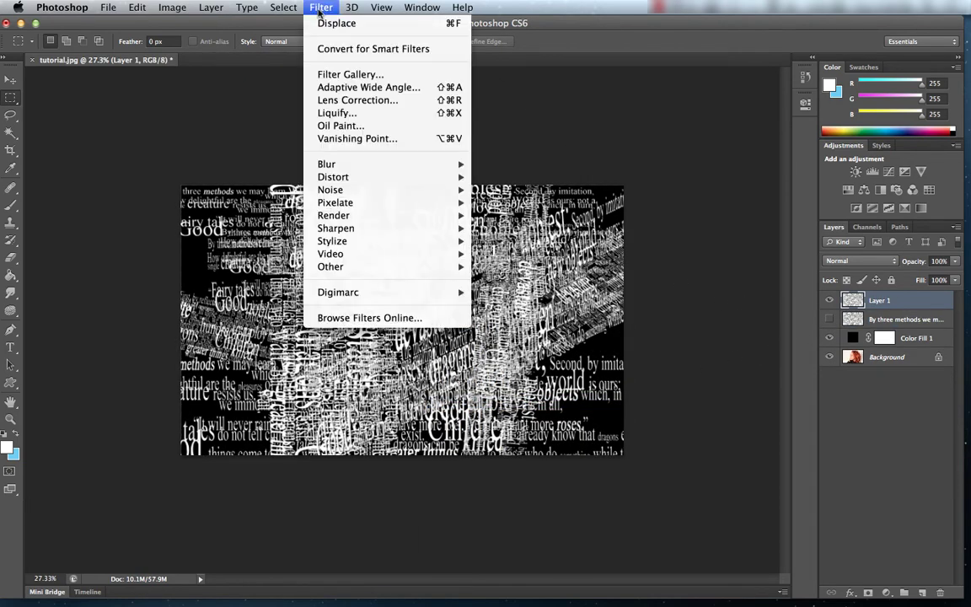
pyautogui.moveTo(333, 177)
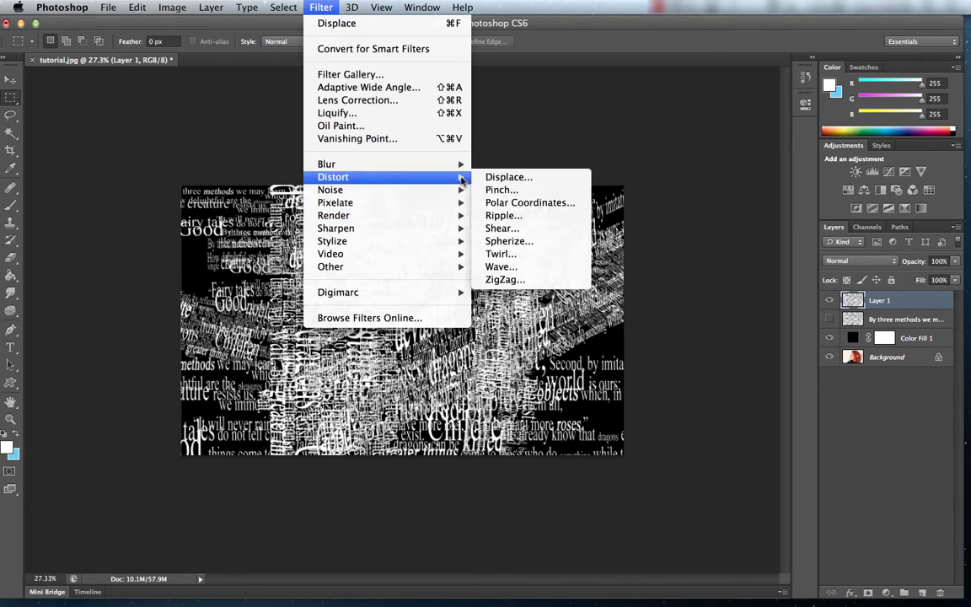
pyautogui.click(562, 177)
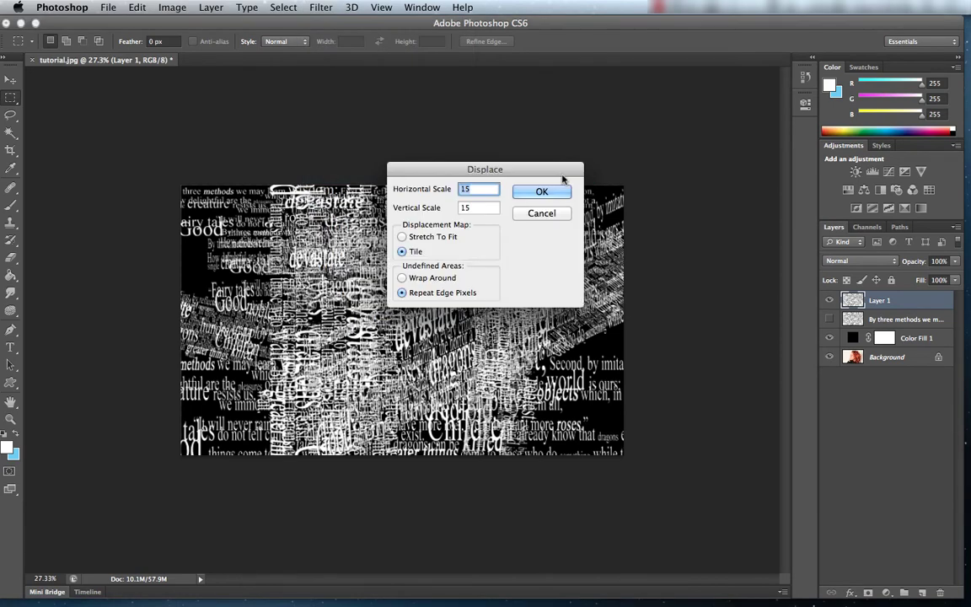
pyautogui.press('Tab')
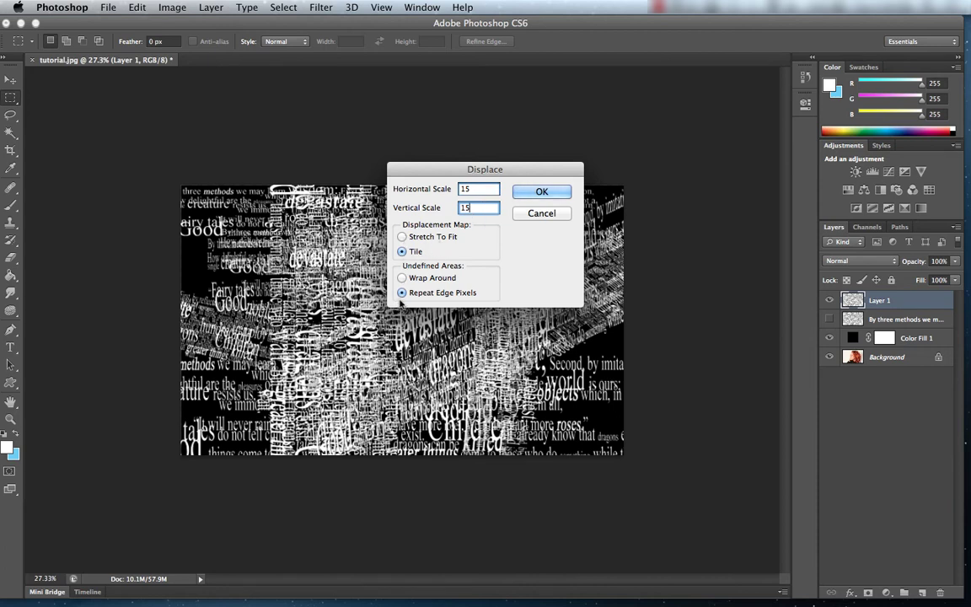
pyautogui.click(544, 192)
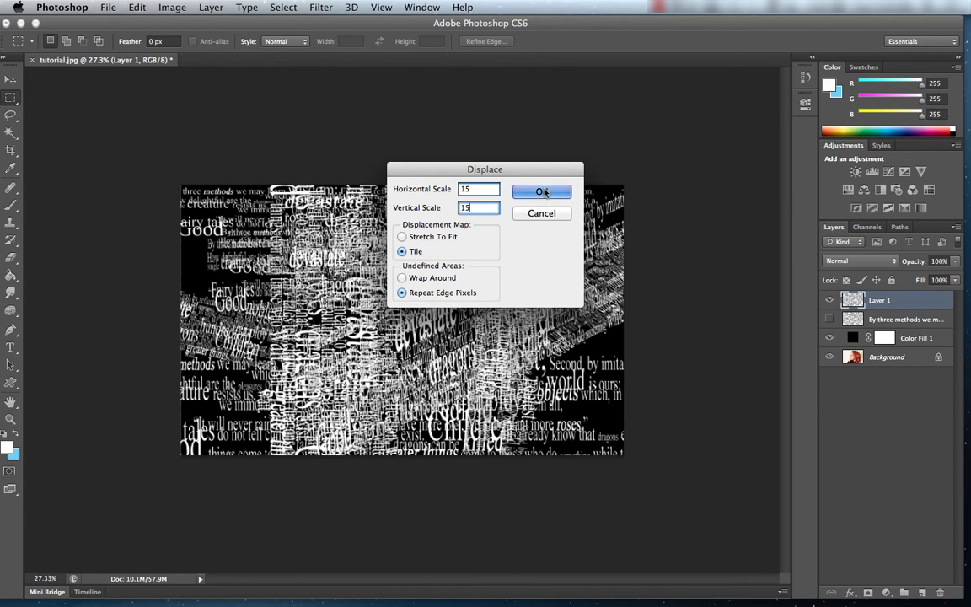
pyautogui.click(424, 174)
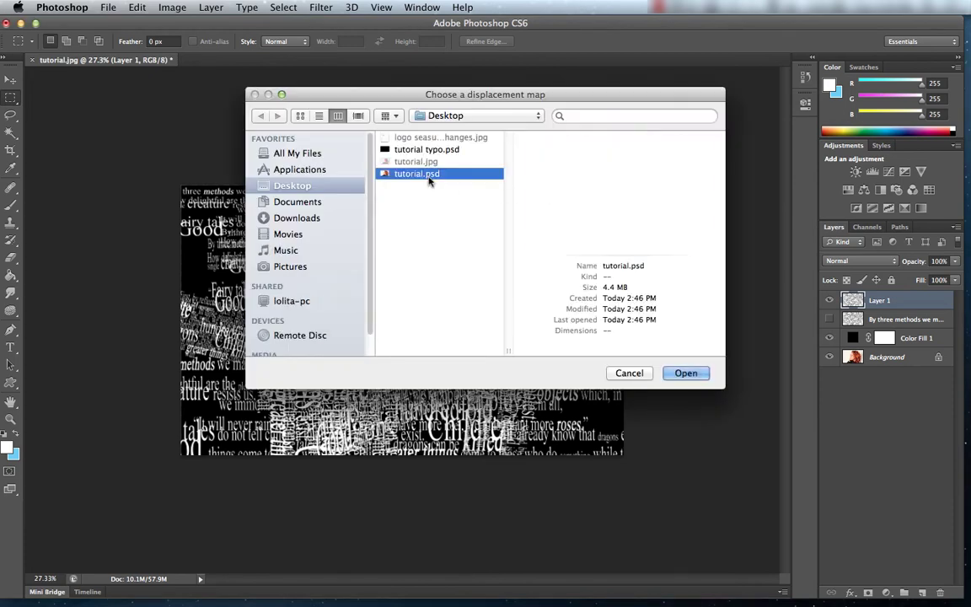
pyautogui.click(683, 374)
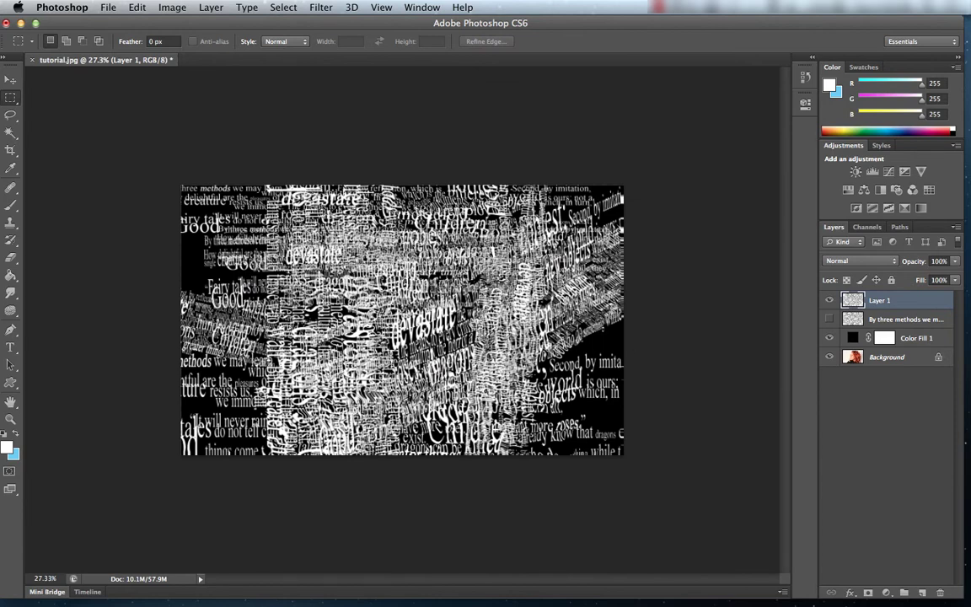
pyautogui.scroll(2, 402, 317)
pyautogui.scroll(2, 402, 317)
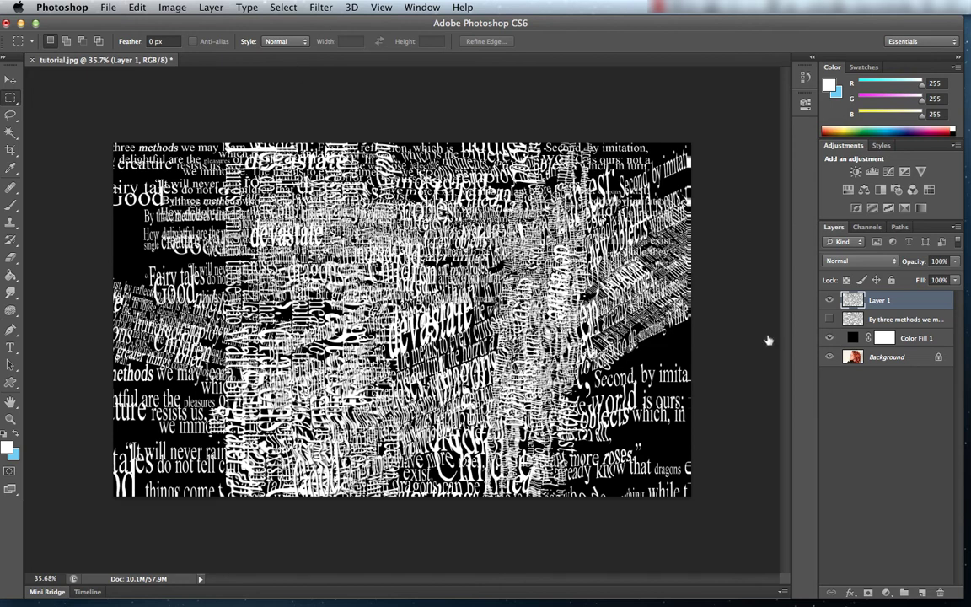
pyautogui.click(913, 358)
# Duplicate the Background portrait, move the copy to the top, and set it to Linear Burn
pyautogui.moveTo(900, 358); pyautogui.dragTo(922, 587)
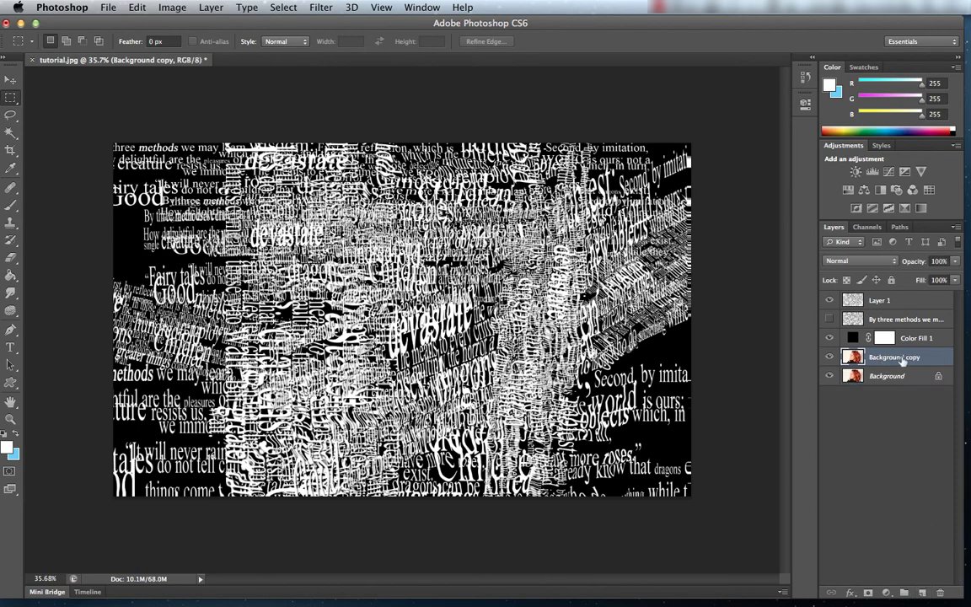
pyautogui.moveTo(884, 361); pyautogui.dragTo(893, 296)
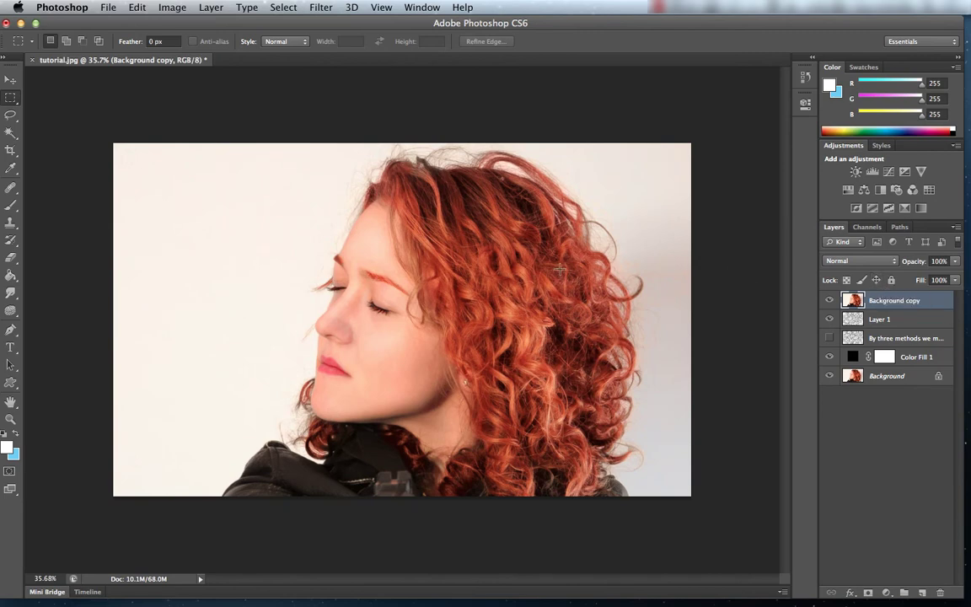
pyautogui.click(860, 261)
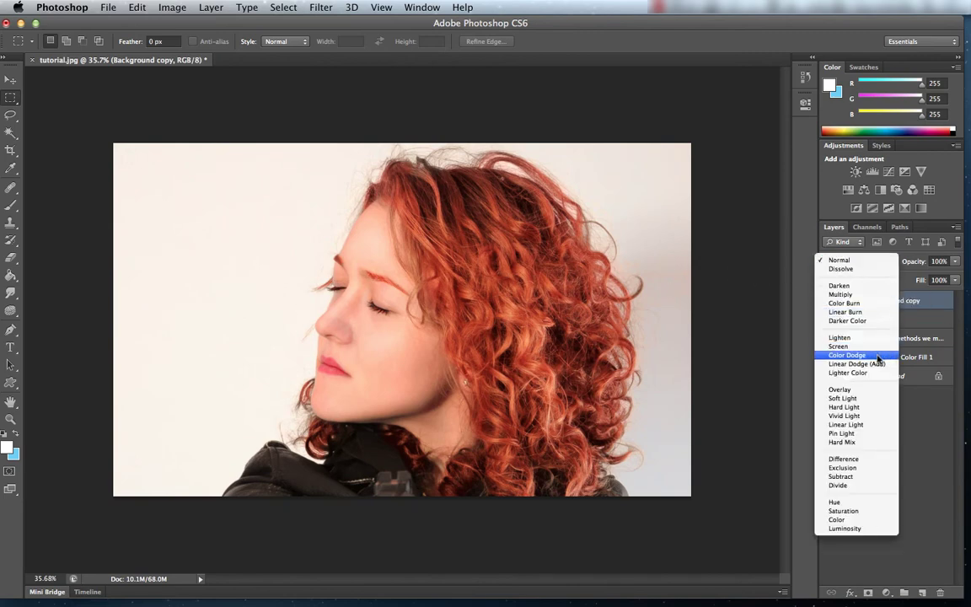
pyautogui.click(868, 312)
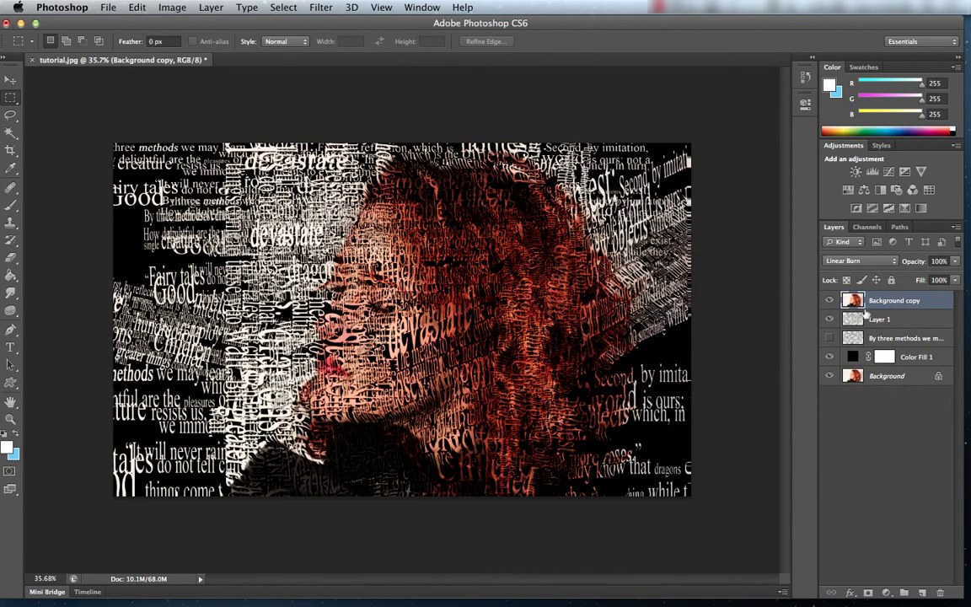
pyautogui.scroll(1, 394, 305)
pyautogui.scroll(1, 394, 306)
pyautogui.scroll(2, 393, 306)
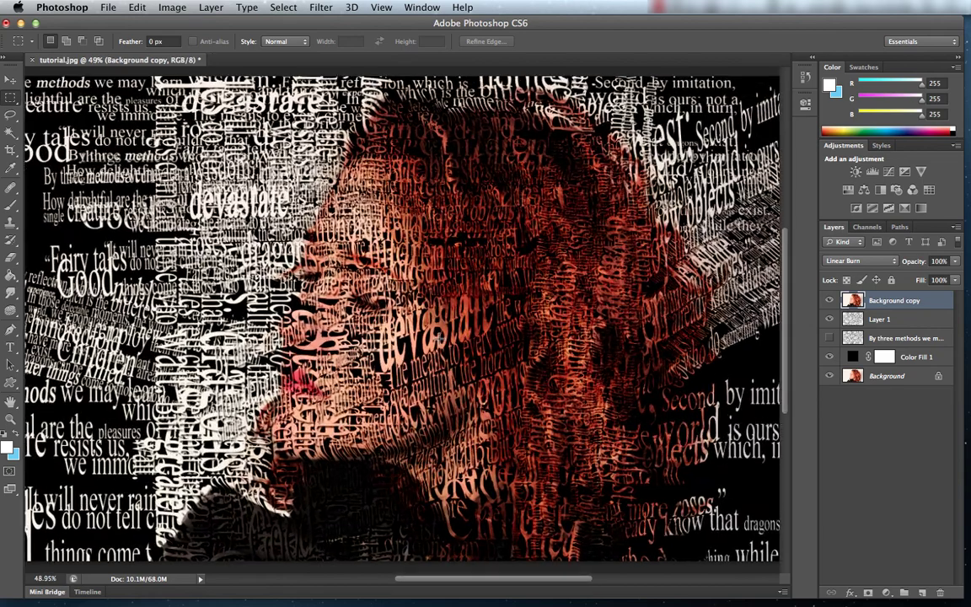
pyautogui.scroll(1, 438, 336)
pyautogui.scroll(1, 438, 335)
pyautogui.scroll(1, 438, 336)
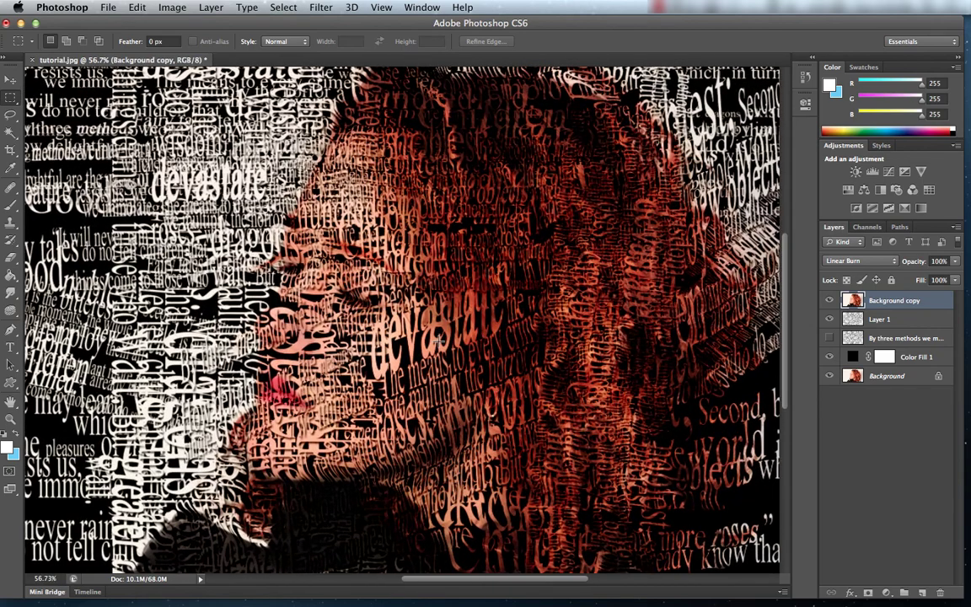
pyautogui.scroll(1, 402, 350)
pyautogui.scroll(1, 403, 346)
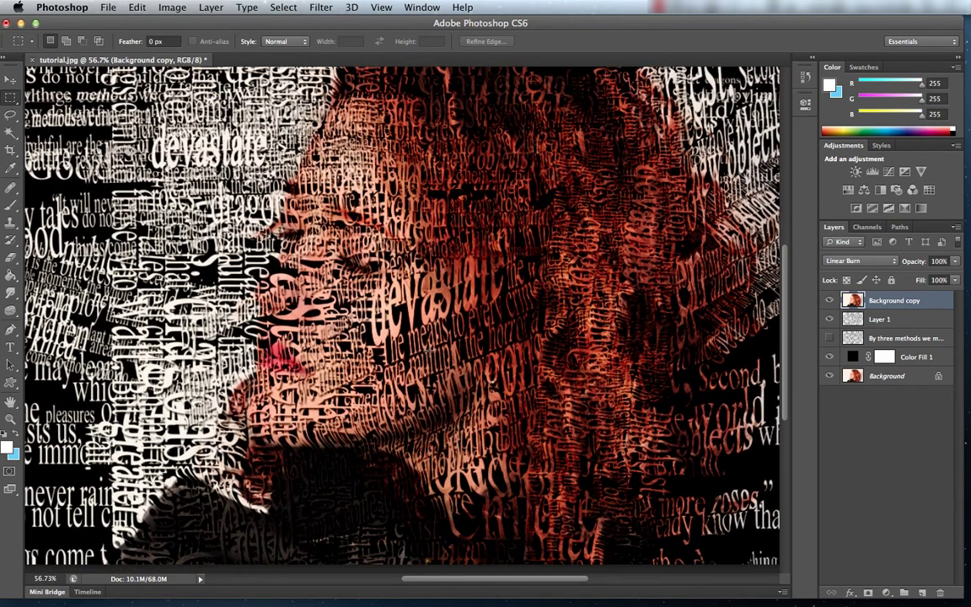
pyautogui.scroll(3, 392, 319)
pyautogui.scroll(1, 417, 351)
pyautogui.scroll(2, 416, 351)
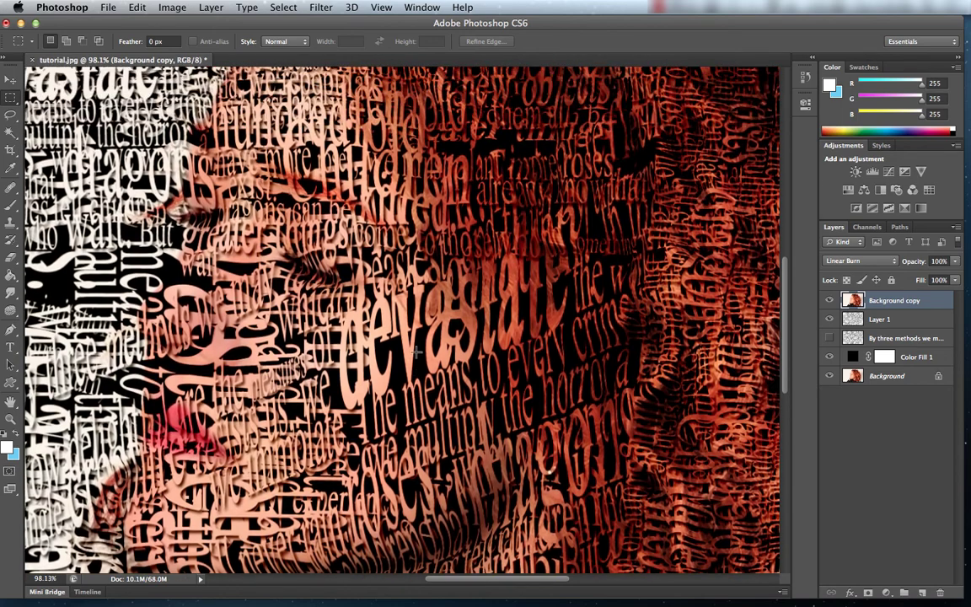
pyautogui.scroll(-1, 417, 353)
pyautogui.scroll(-1, 417, 353)
pyautogui.scroll(-2, 418, 354)
pyautogui.scroll(-1, 419, 354)
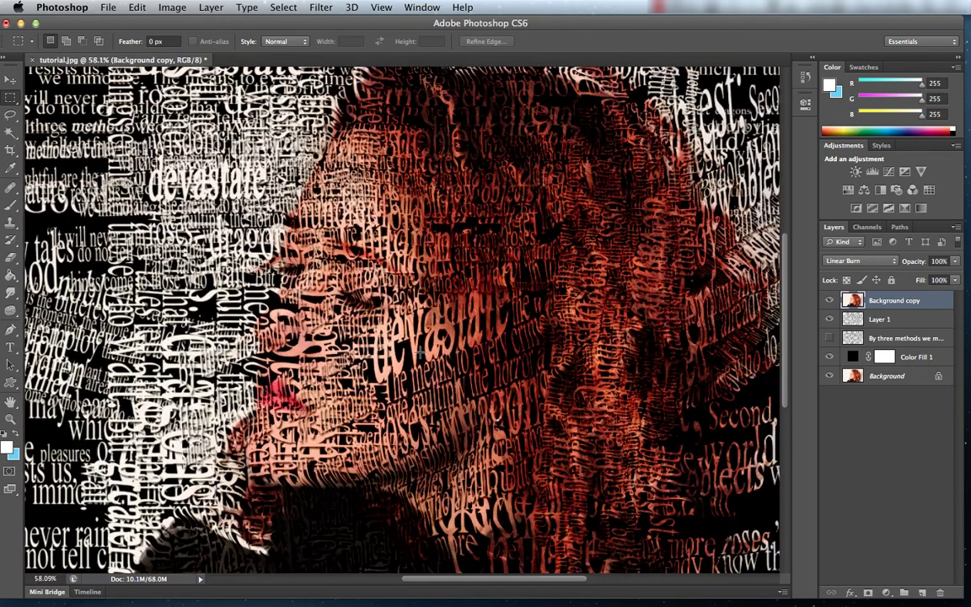
pyautogui.scroll(-1, 418, 354)
pyautogui.scroll(-2, 418, 354)
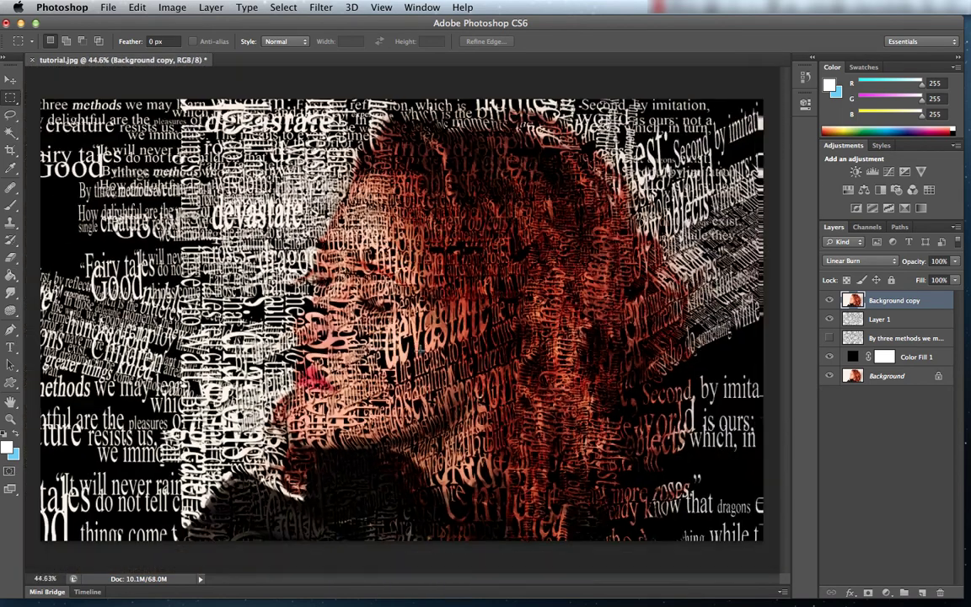